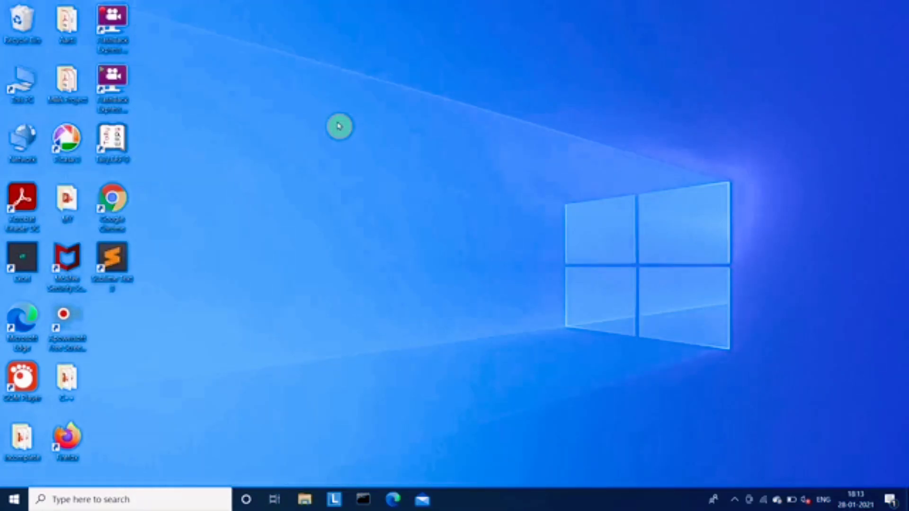
Step: Open the IMAGES folder on Learn Coding (G:) and select all eight images
double_click(23, 79)
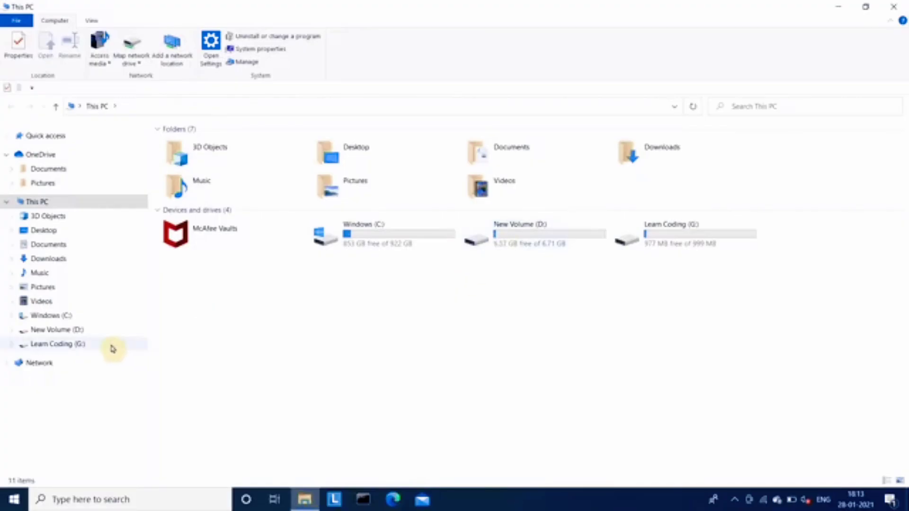
click(69, 344)
double_click(374, 134)
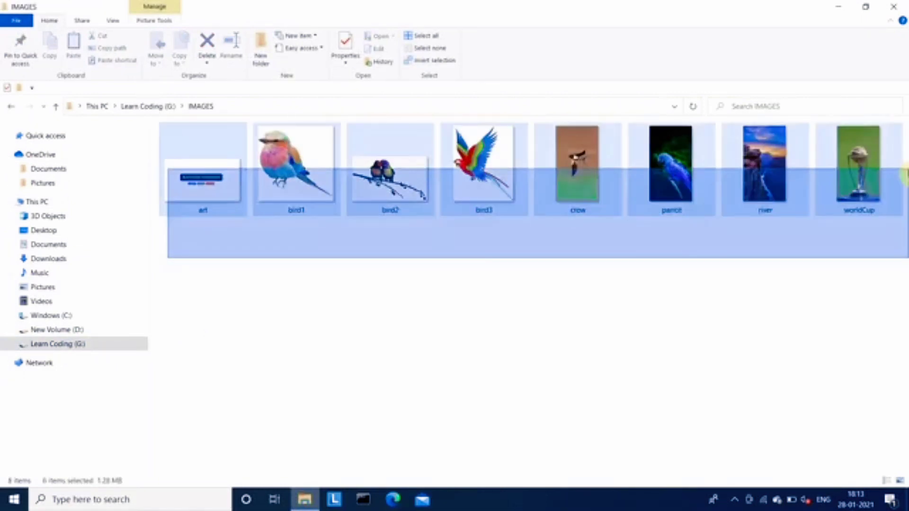
mouse_move(167, 257)
mouse_down()
mouse_move(876, 172)
mouse_move(521, 343)
mouse_up()
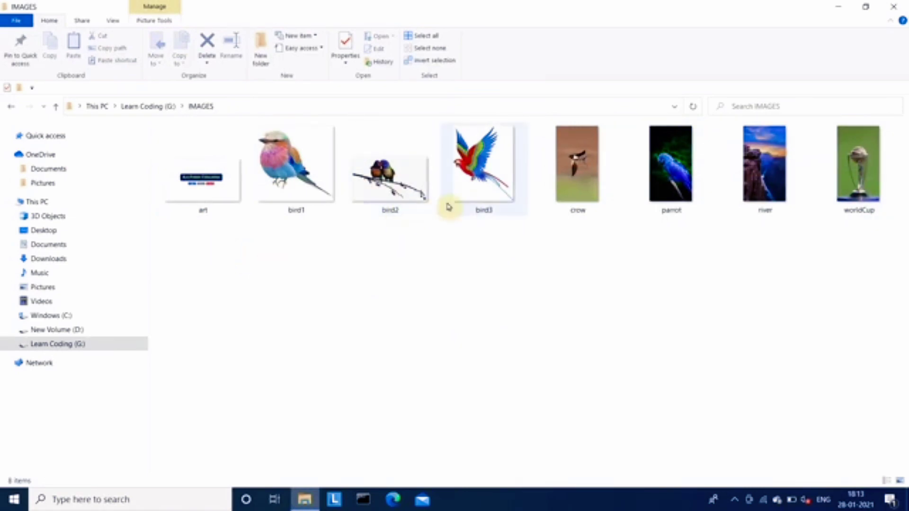
Step: Check Properties for art, bird1, bird2 and bird3 to confirm they are PNG files
drag(203, 229, 491, 188)
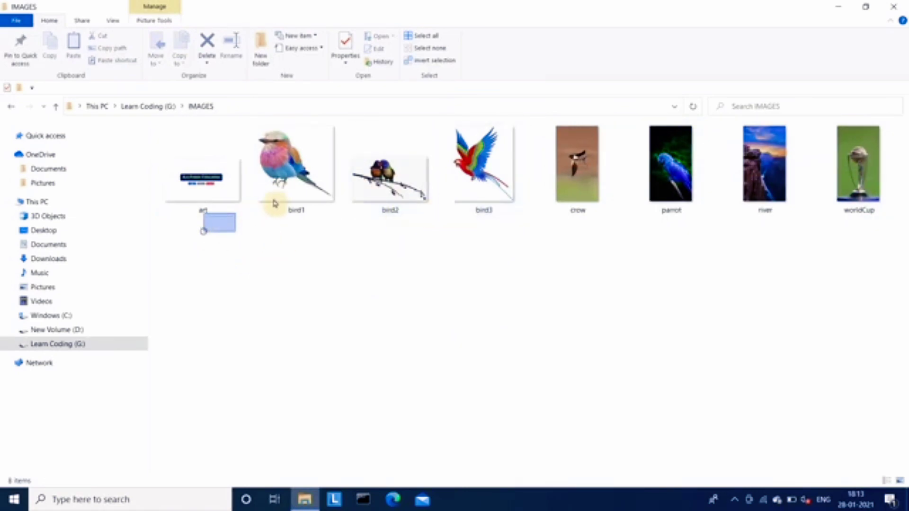
right_click(481, 184)
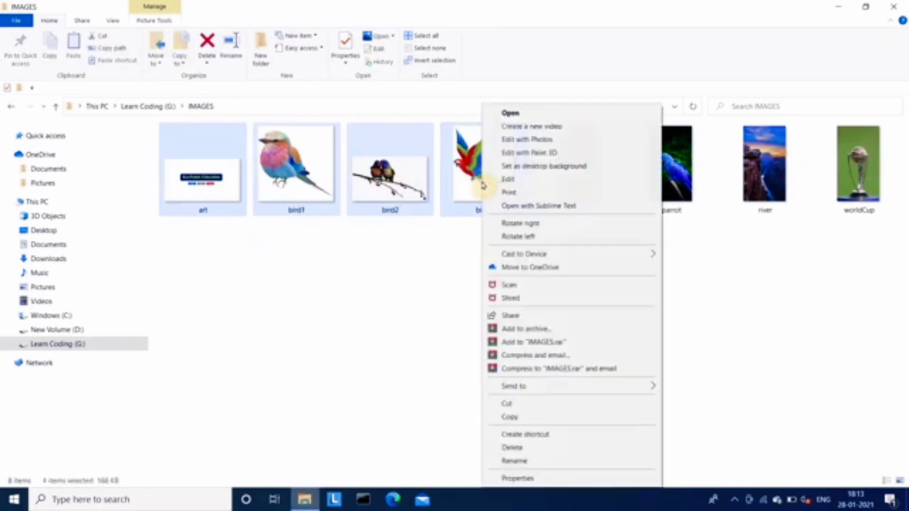
click(515, 477)
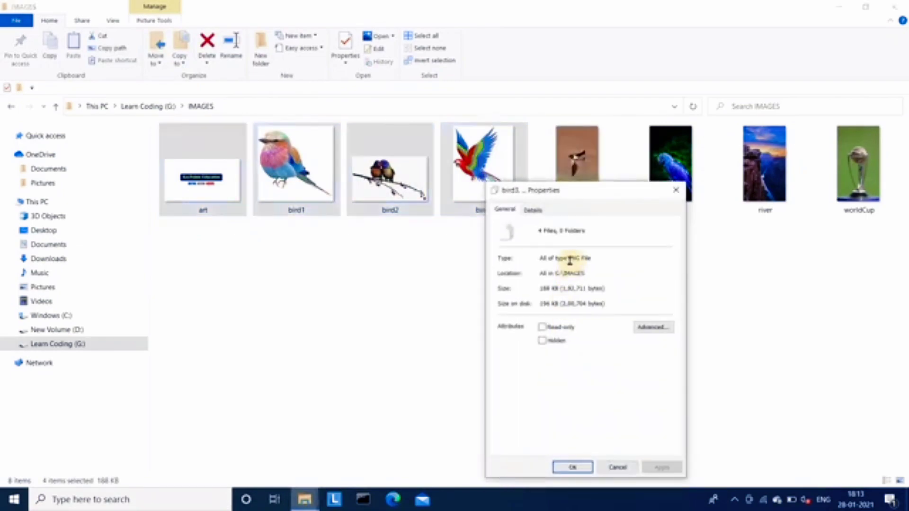
drag(564, 258, 592, 259)
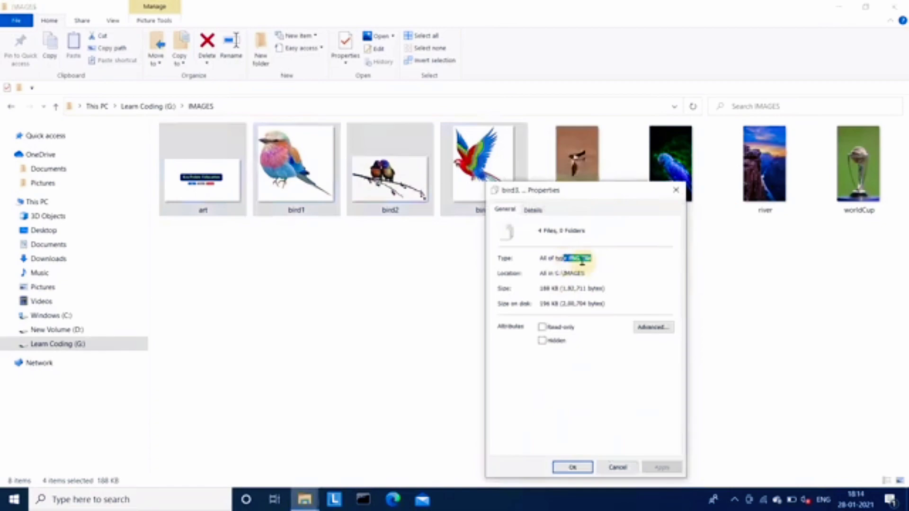
click(675, 190)
Step: Check Properties for crow, parrot, river and worldCup (JPG, 1.09 MB), then close Explorer
mouse_move(587, 232)
mouse_down()
mouse_move(796, 169)
mouse_move(851, 163)
mouse_up()
right_click(670, 172)
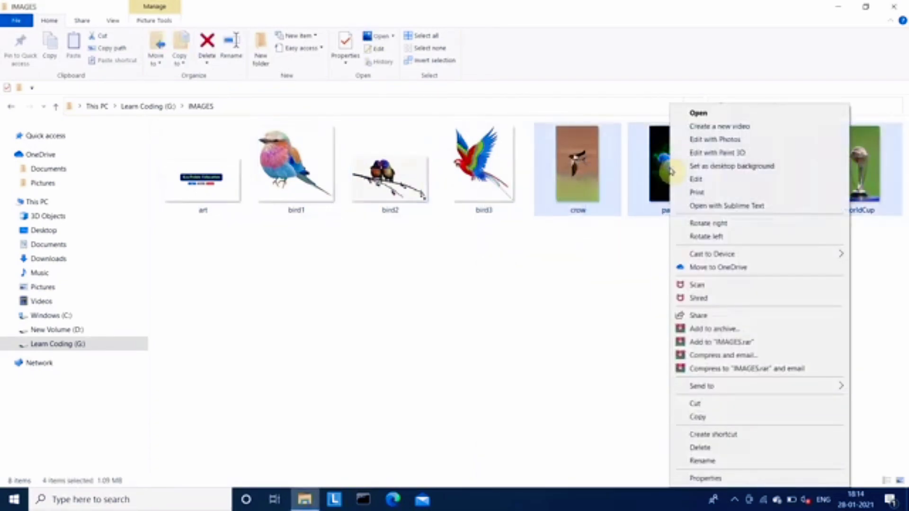
click(704, 478)
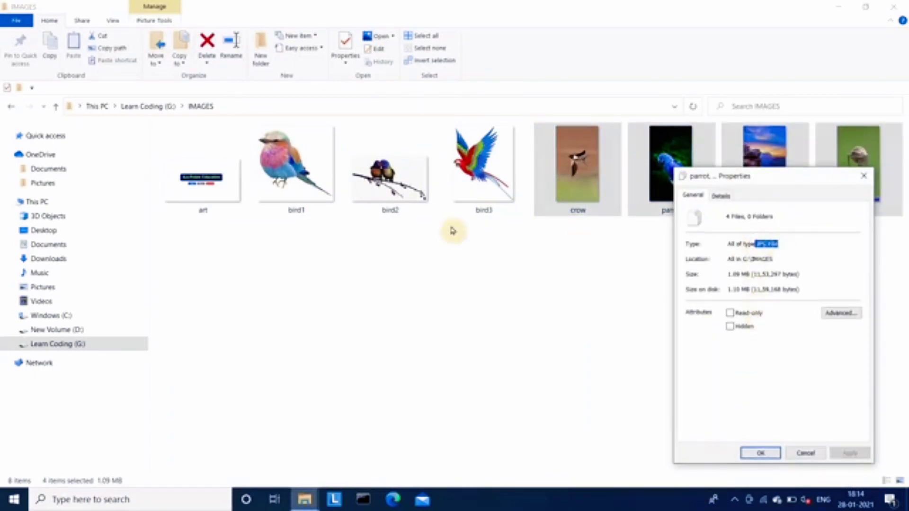
click(494, 259)
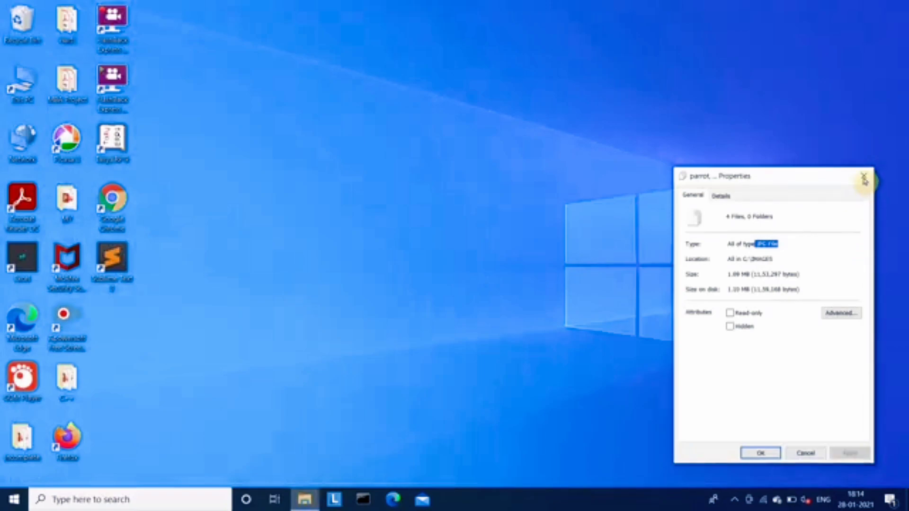
click(863, 179)
Step: Refresh the desktop and launch Google Chrome
right_click(295, 199)
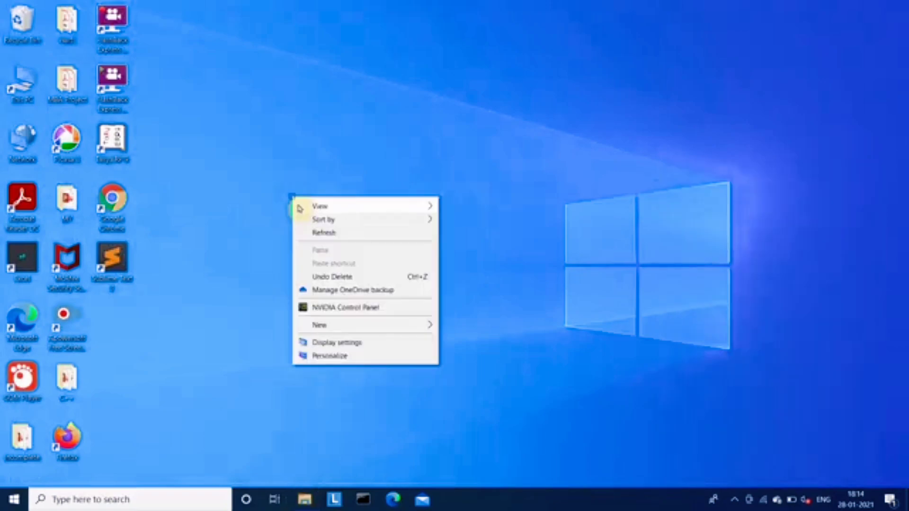
click(321, 232)
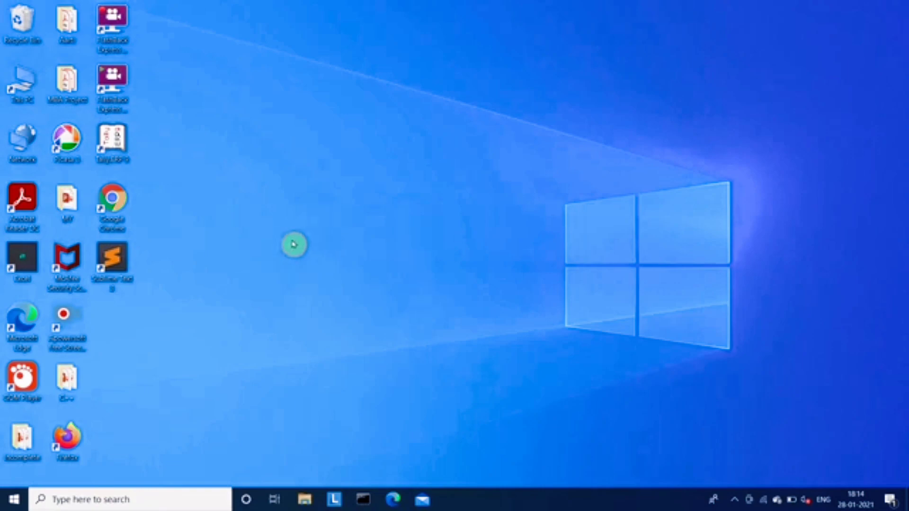
double_click(119, 206)
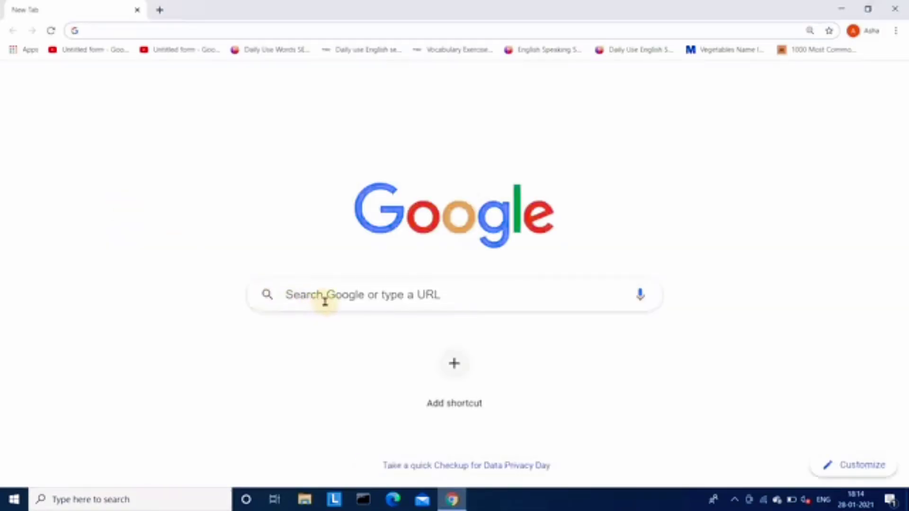
Step: Search Google for 'jpg to pdf' and browse the converter results at 150% zoom
click(326, 299)
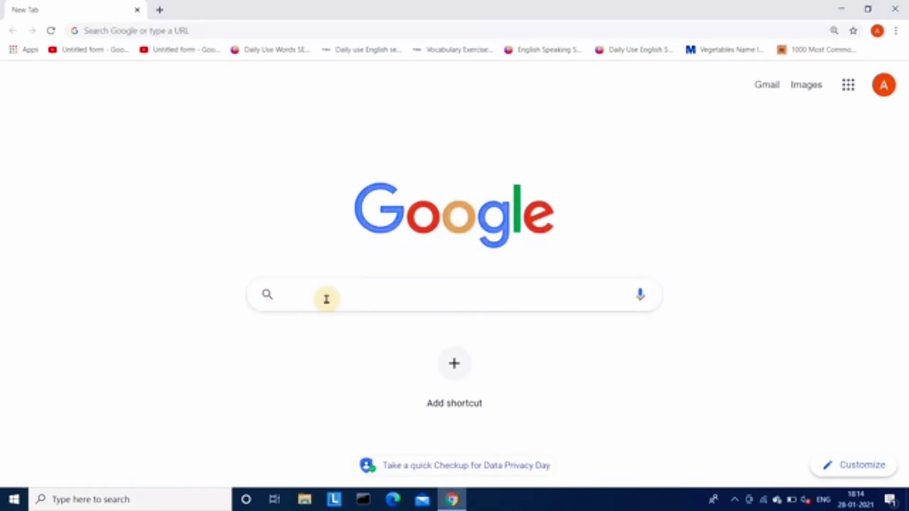
text(jpg t)
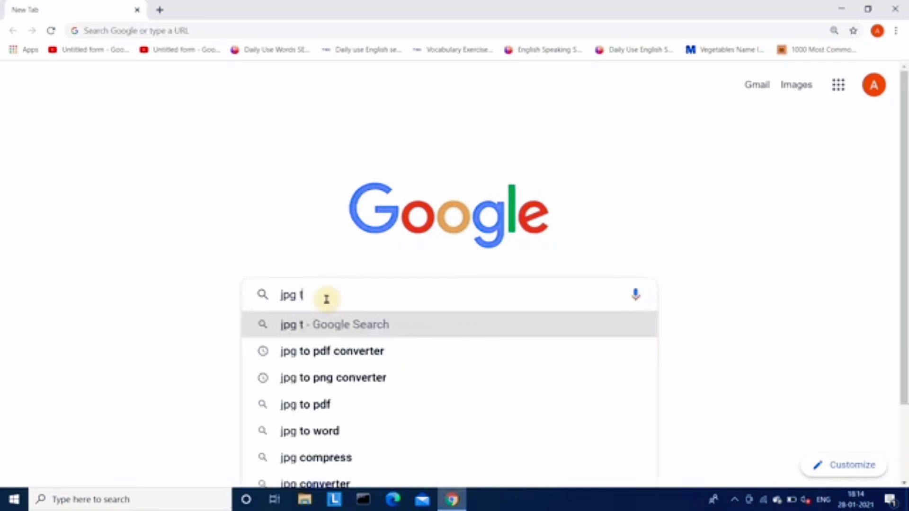
text(o p)
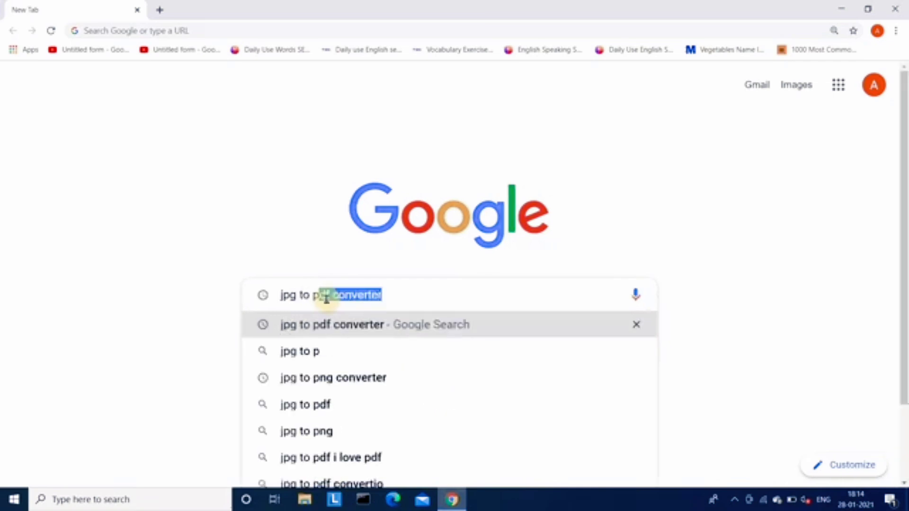
text(df converter)
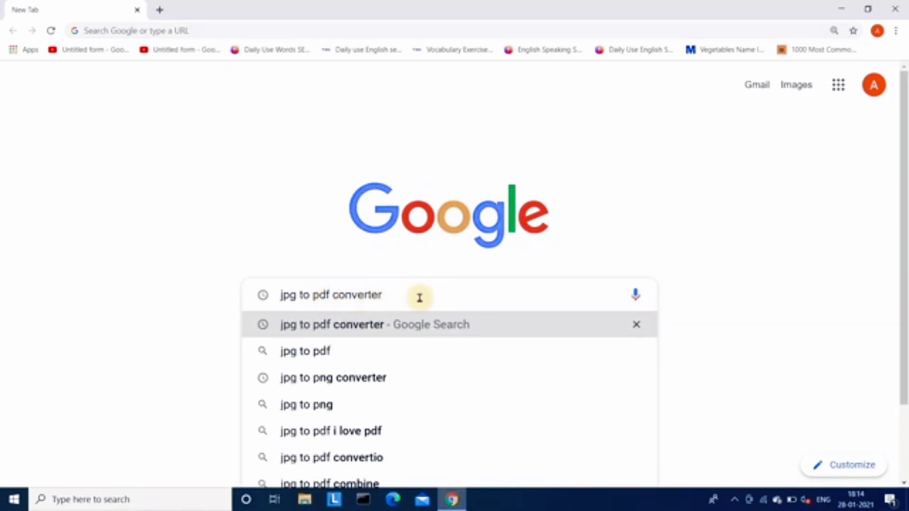
key(ctrl+plus)
key(ctrl+plus)
key(ctrl+plus)
scroll(365, 378, down, 3)
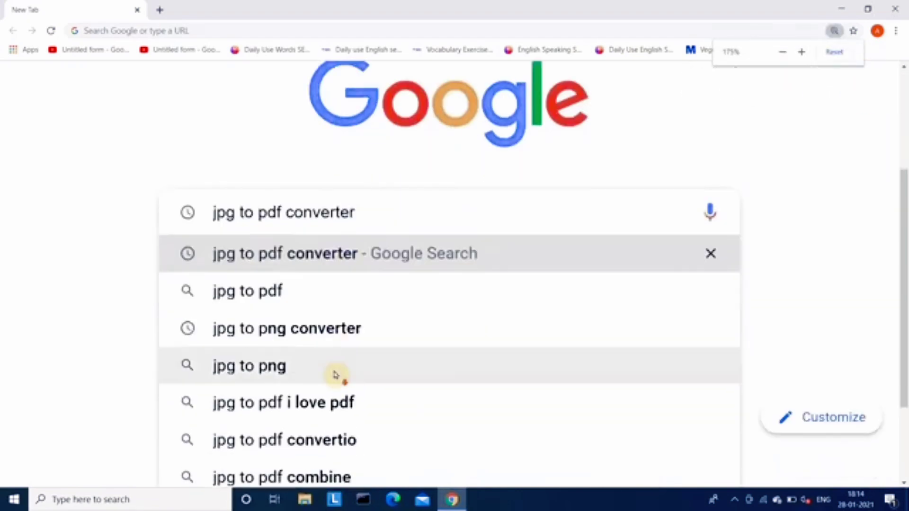
key(Return)
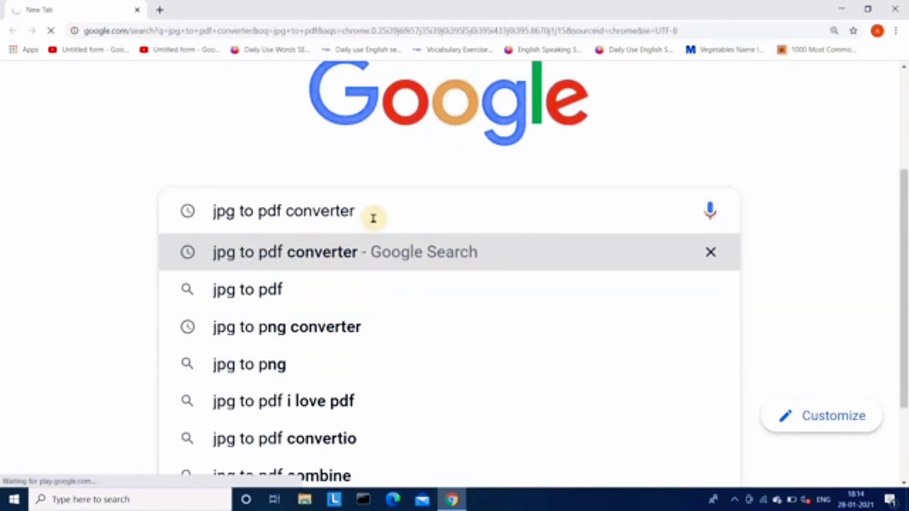
key(ctrl+0)
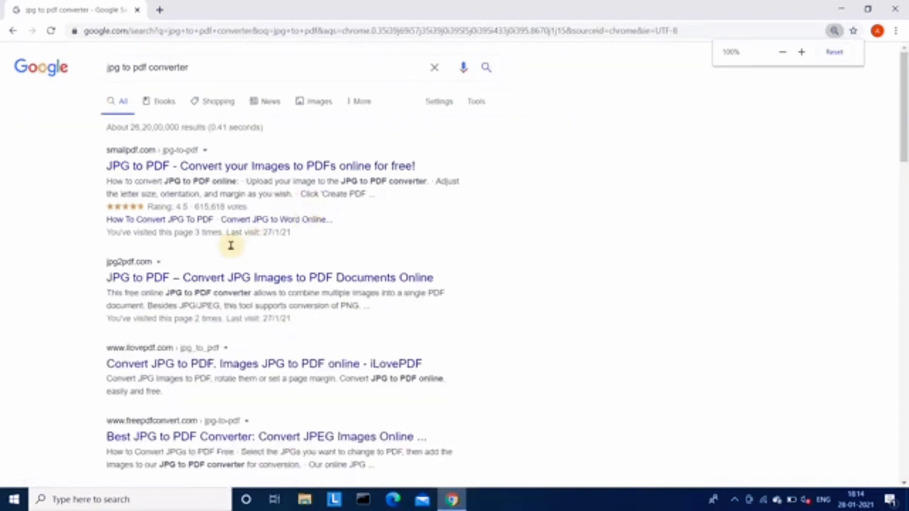
key(ctrl+plus)
key(ctrl+plus)
key(ctrl+plus)
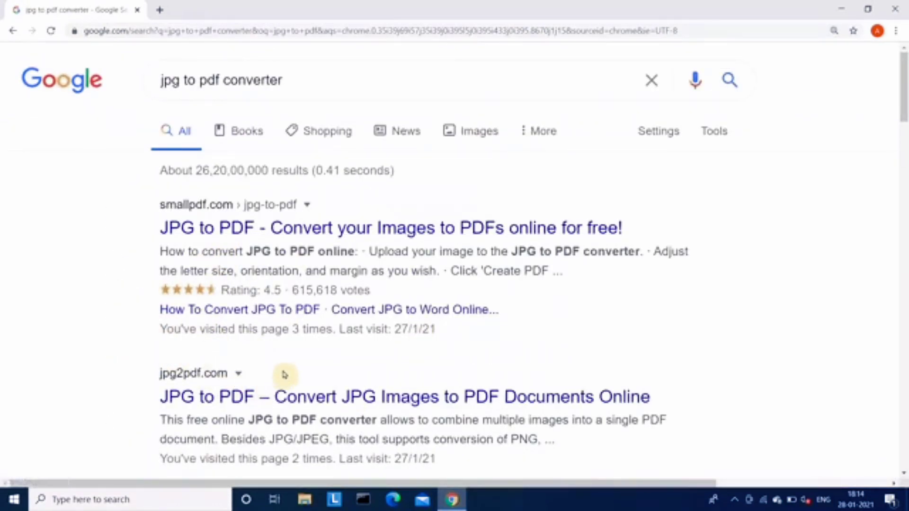
scroll(285, 375, down, 1)
scroll(285, 375, down, 2)
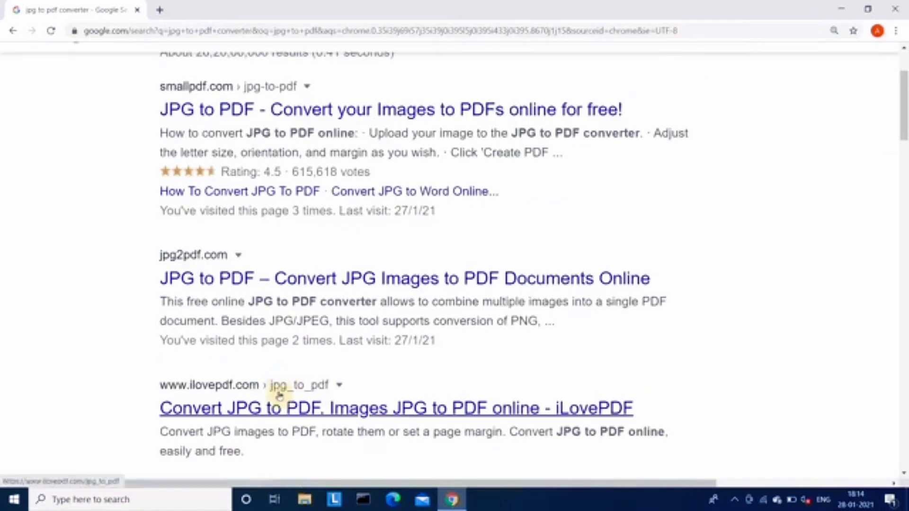
scroll(256, 231, up, 3)
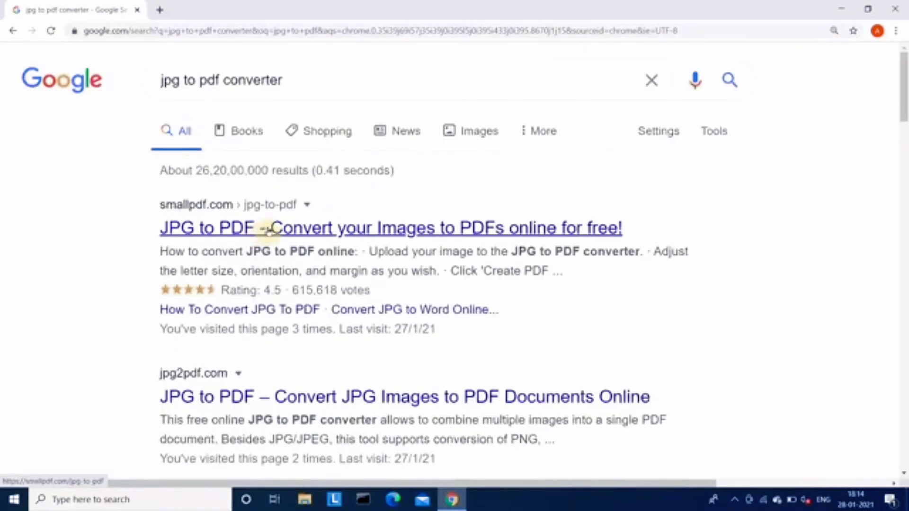
Step: Open Smallpdf's JPG to PDF page and expand the upload-source list beside CHOOSE FILES
click(268, 231)
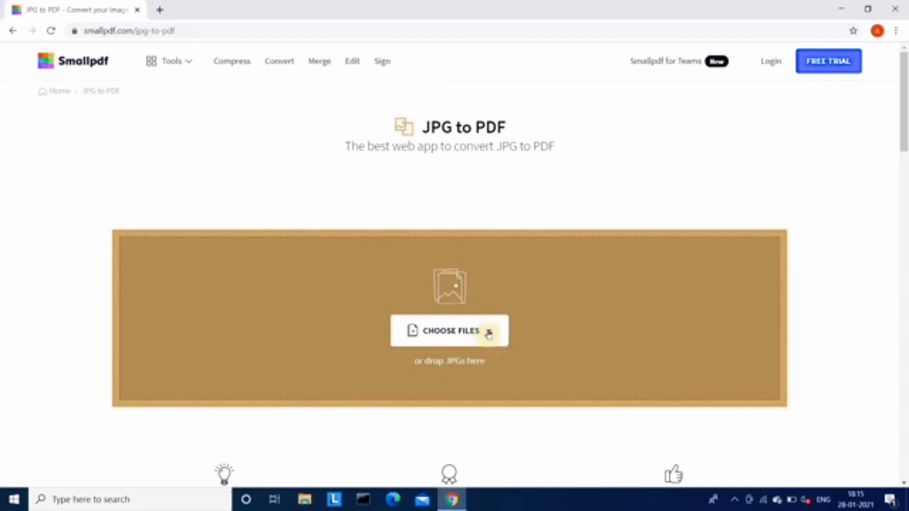
click(489, 333)
click(489, 332)
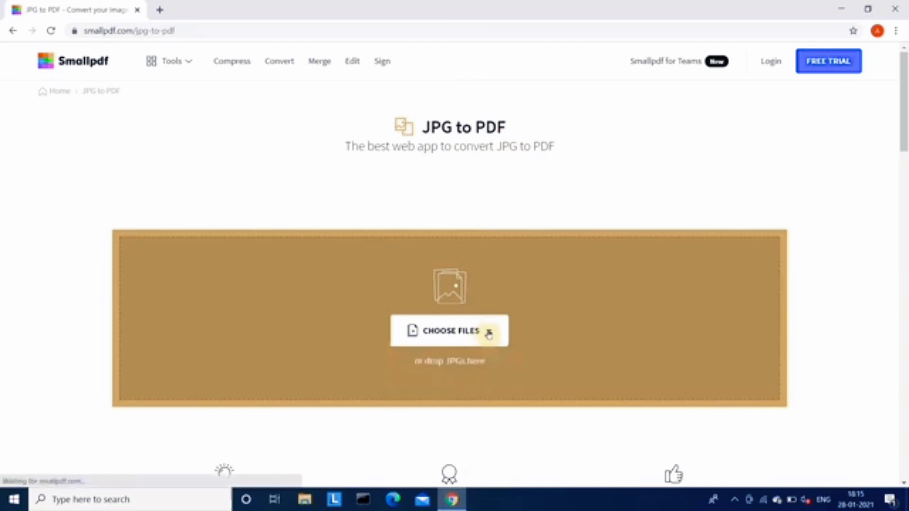
click(488, 332)
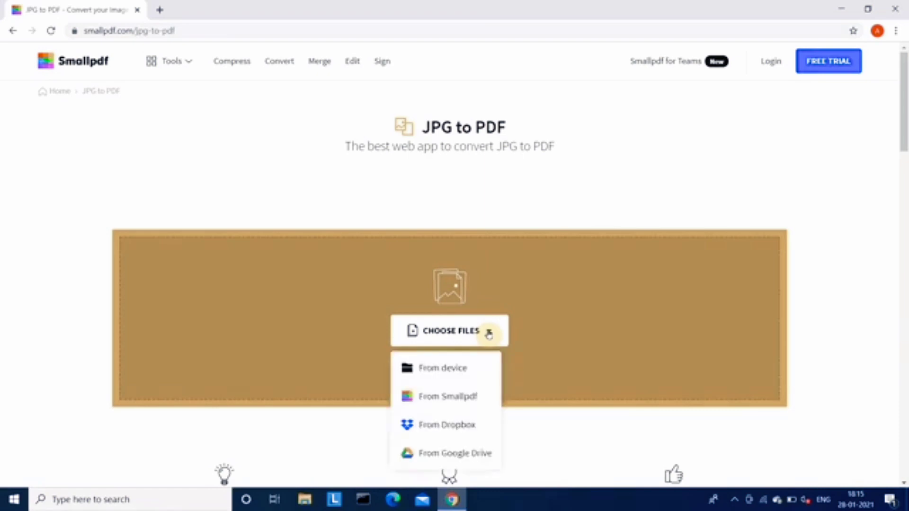
Step: Upload crow, parrot, river and worldCup from Learn Coding (G:) > IMAGES into the converter
click(449, 369)
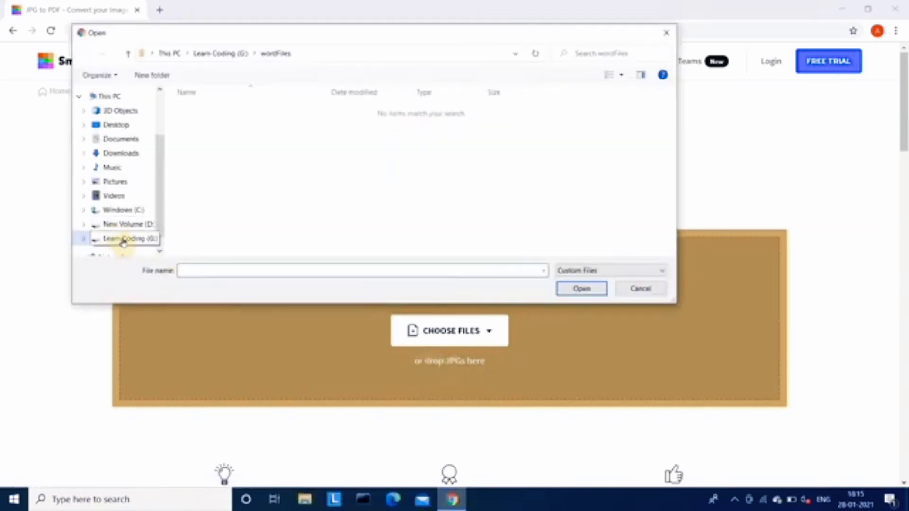
click(123, 238)
double_click(204, 124)
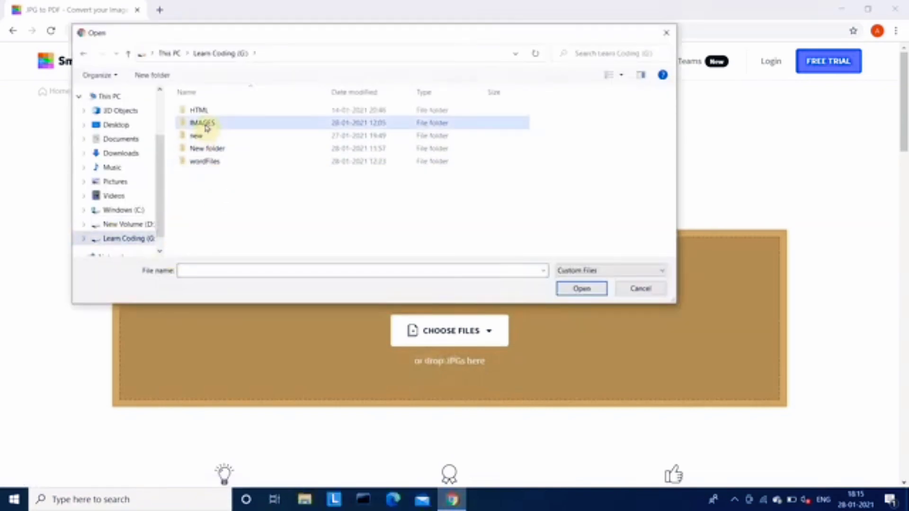
mouse_move(449, 182)
mouse_down()
mouse_move(586, 89)
mouse_move(644, 120)
mouse_up()
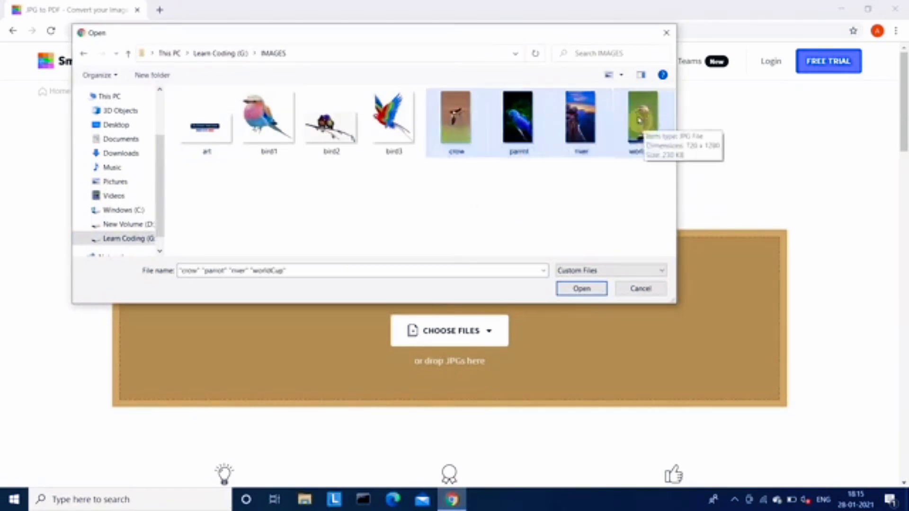
click(582, 290)
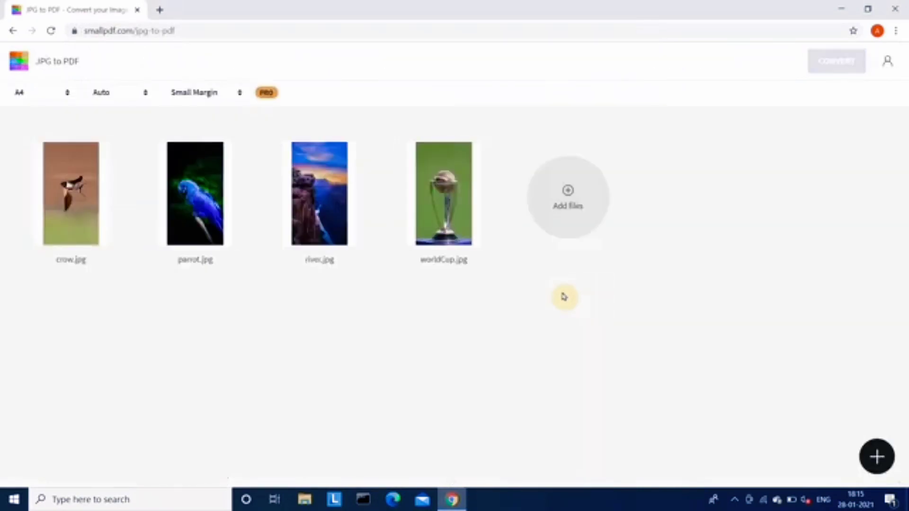
Step: Zoom the page to 150% and start converting the four images to PDF
key(ctrl+plus)
key(ctrl+plus)
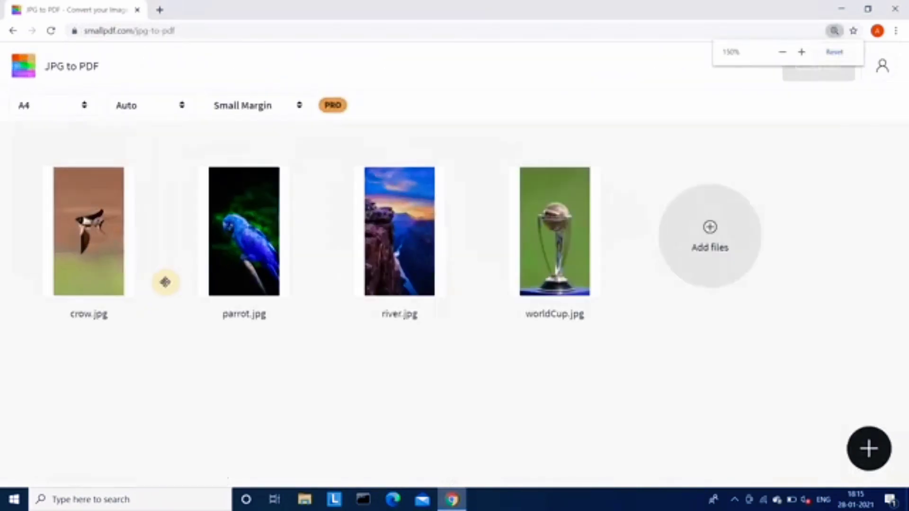
key(ctrl+plus)
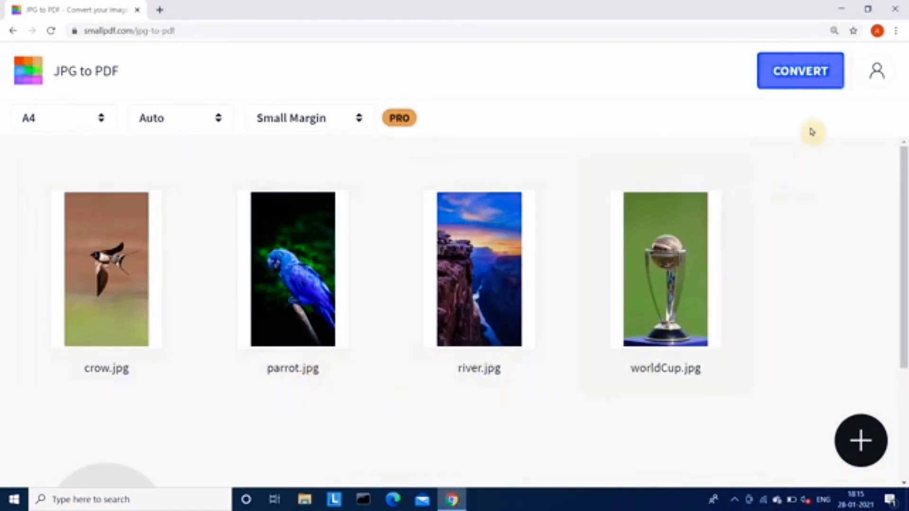
click(802, 79)
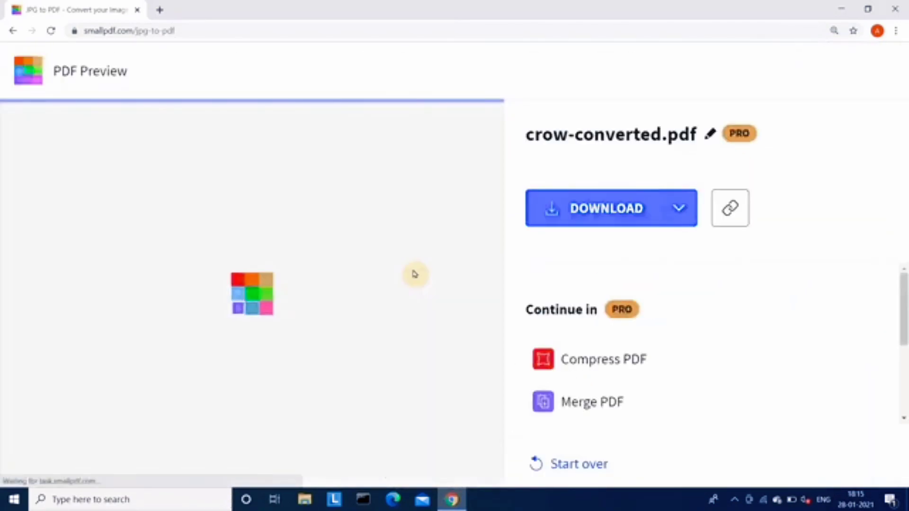
Step: Zoom back to 110% and scroll through all four pages of crow-converted.pdf
key(ctrl+minus)
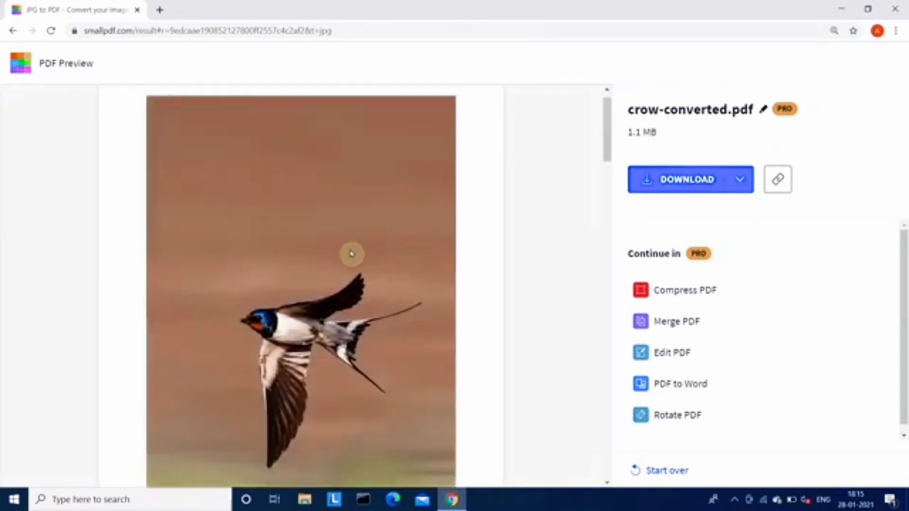
scroll(340, 259, down, 8)
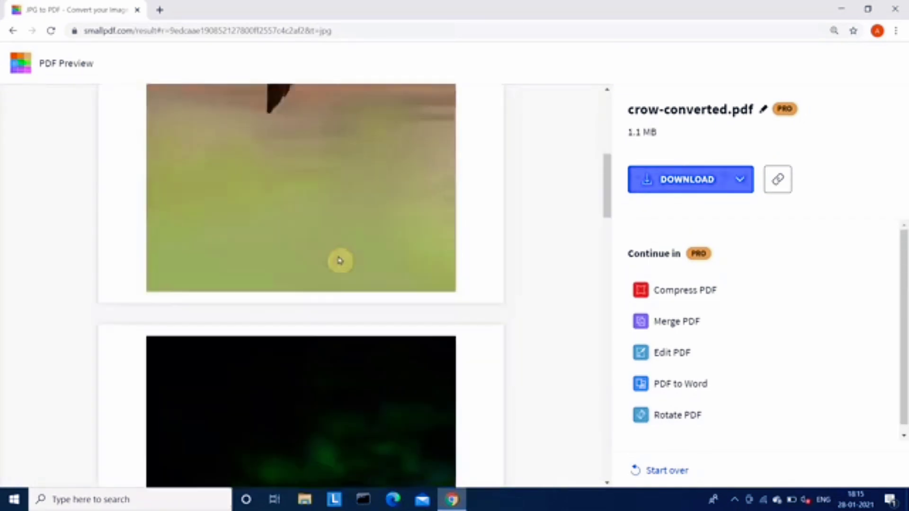
scroll(339, 260, down, 5)
scroll(340, 260, down, 5)
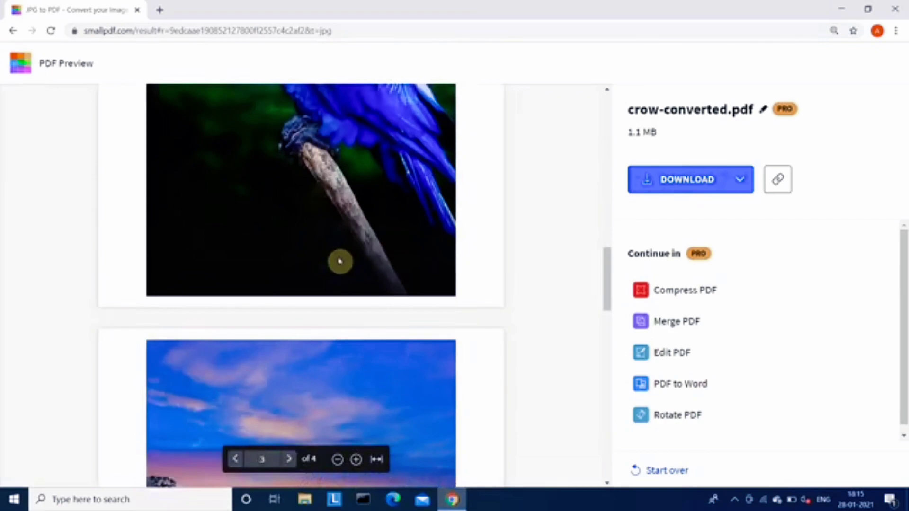
scroll(339, 260, down, 10)
scroll(339, 263, down, 5)
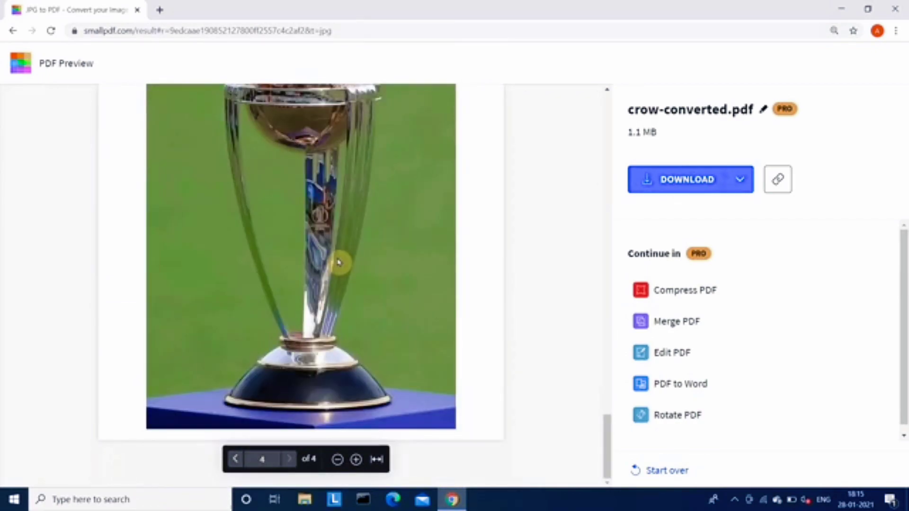
scroll(339, 262, up, 20)
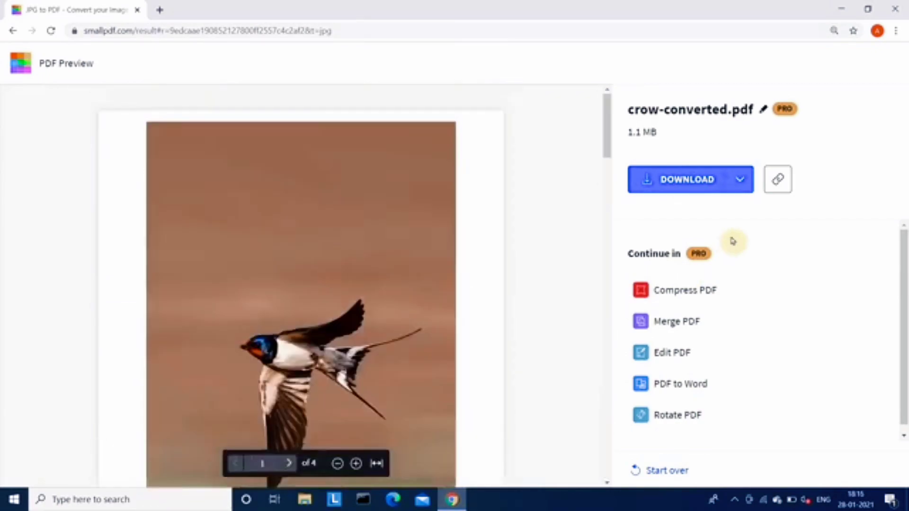
Step: Download crow-converted.pdf and open it from the Downloads folder in Google Chrome
click(686, 180)
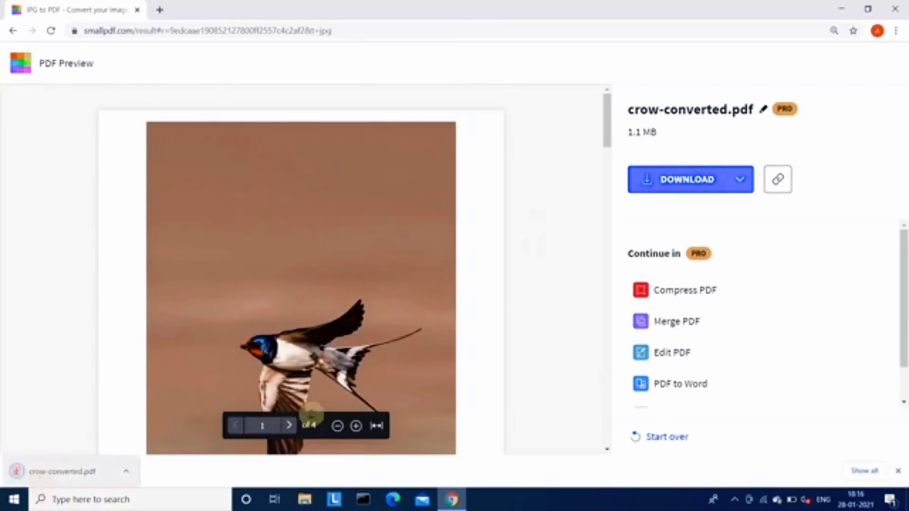
click(840, 8)
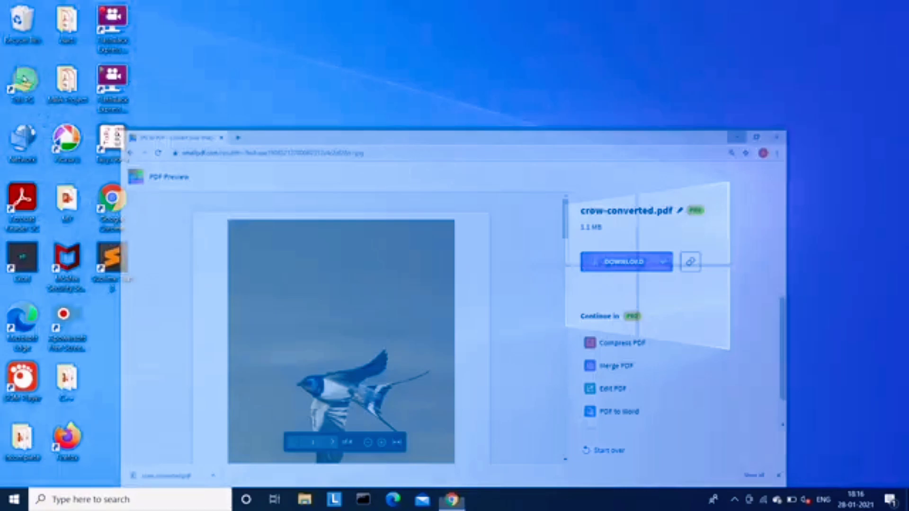
double_click(20, 82)
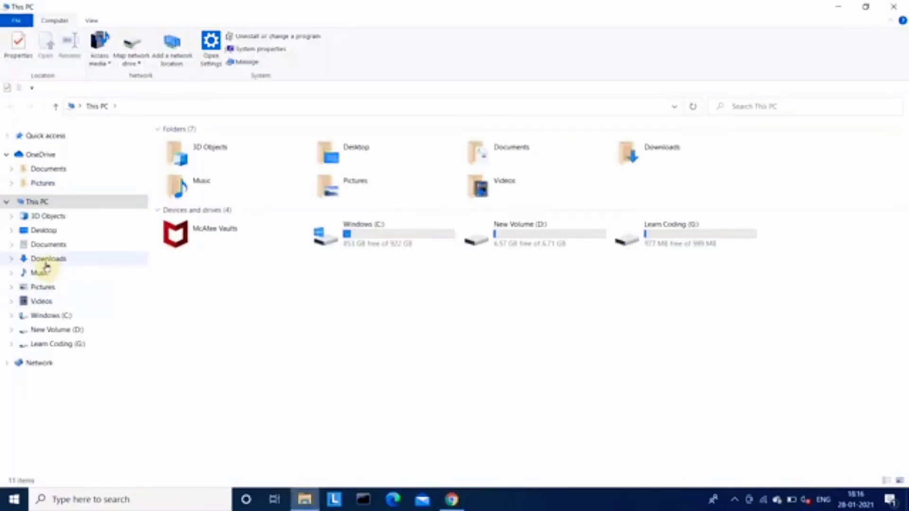
click(44, 259)
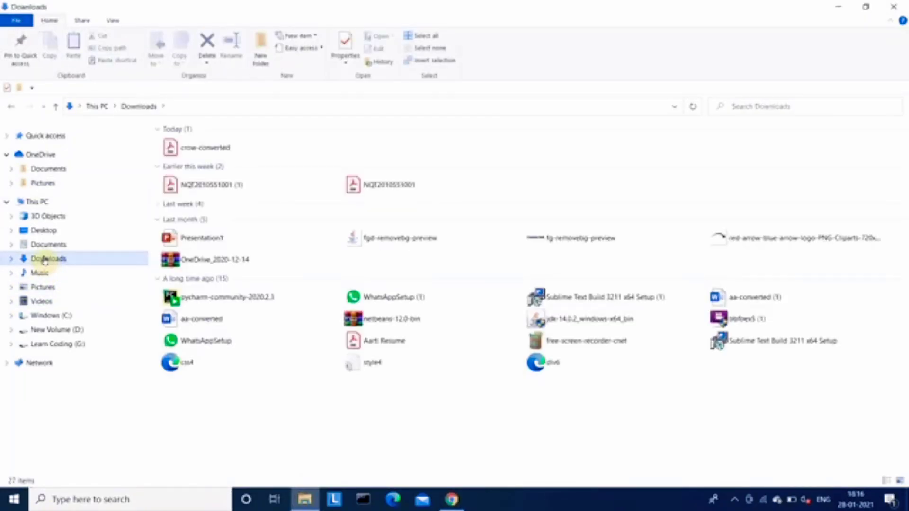
click(195, 150)
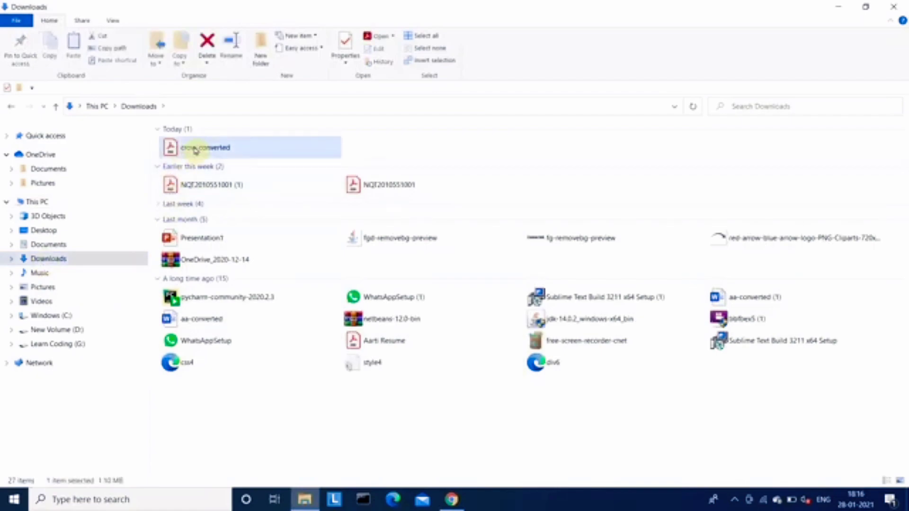
right_click(195, 151)
mouse_move(298, 284)
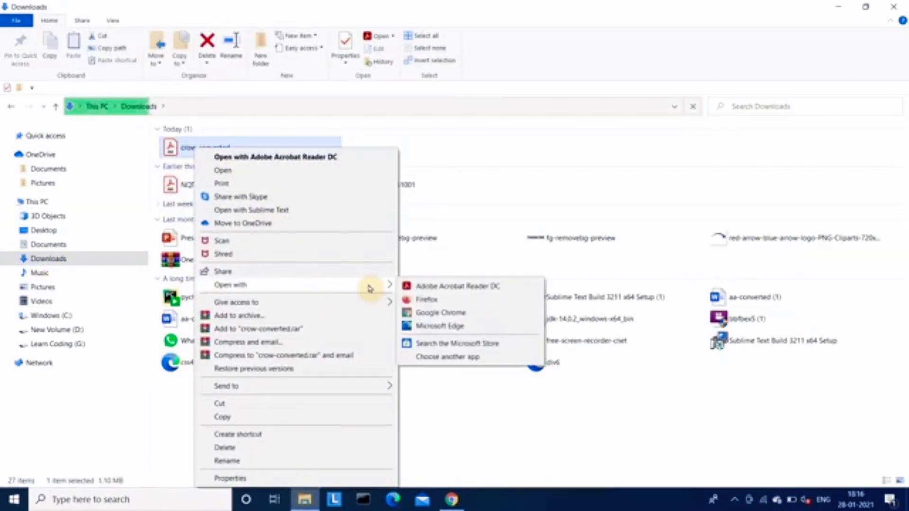
click(433, 315)
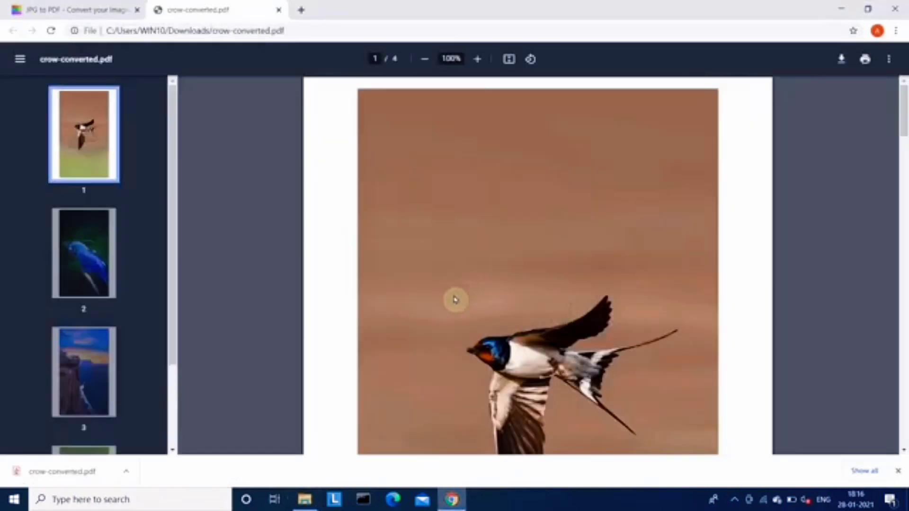
Step: Scroll through pages 1–4 of crow-converted.pdf, then close Chrome and show the desktop
scroll(503, 292, down, 1)
scroll(390, 260, down, 4)
scroll(391, 260, down, 5)
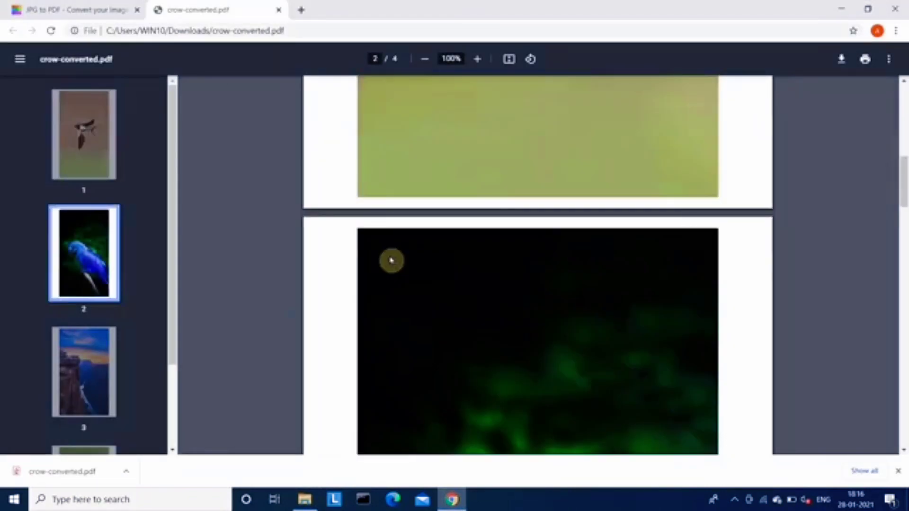
scroll(391, 262, down, 8)
scroll(399, 268, down, 15)
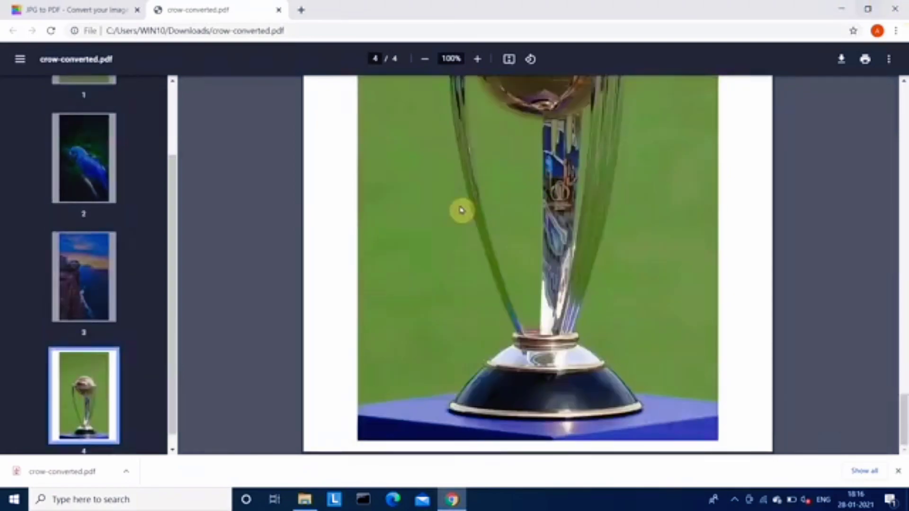
click(897, 9)
key(super+d)
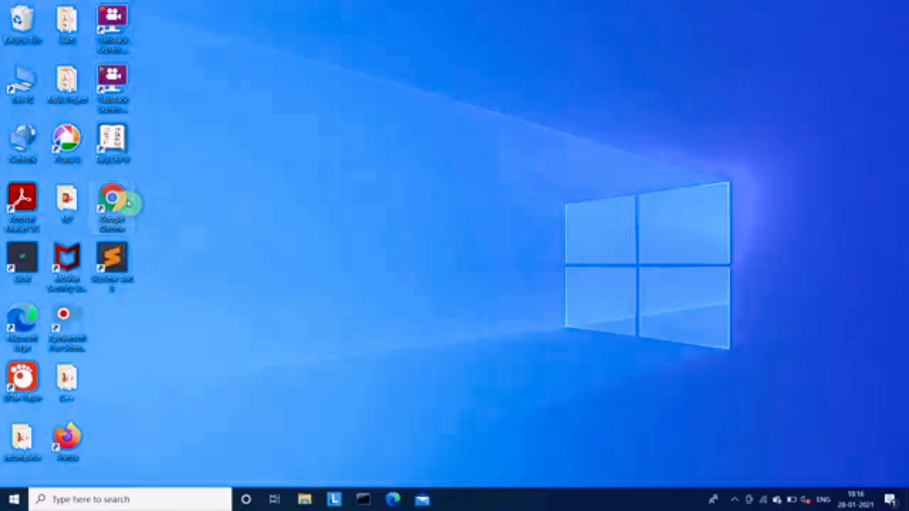
Step: Open Learn Coding (G:) > IMAGES, select art, bird1, bird2 and bird3, then minimize Explorer
double_click(19, 85)
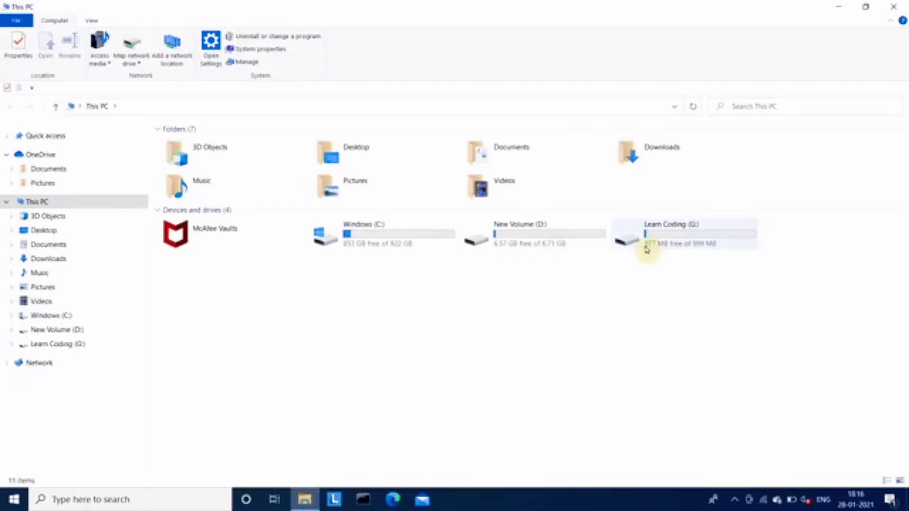
double_click(659, 248)
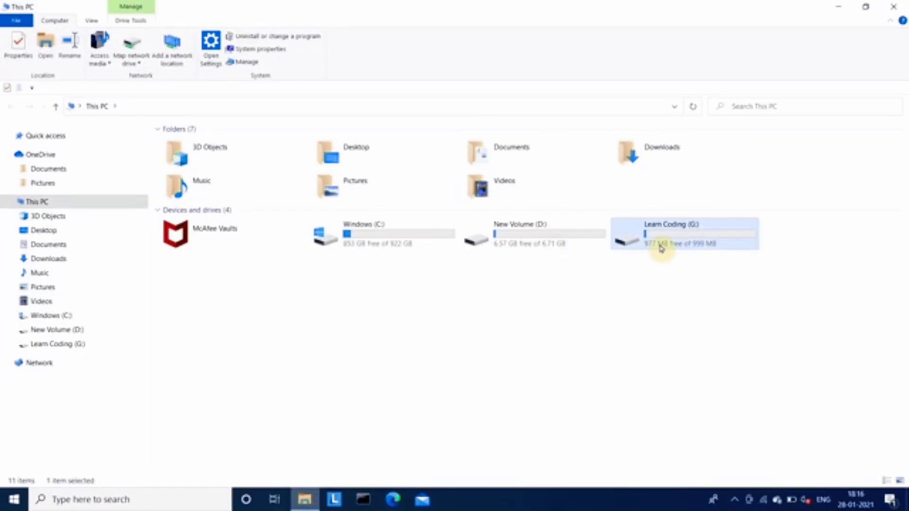
double_click(365, 142)
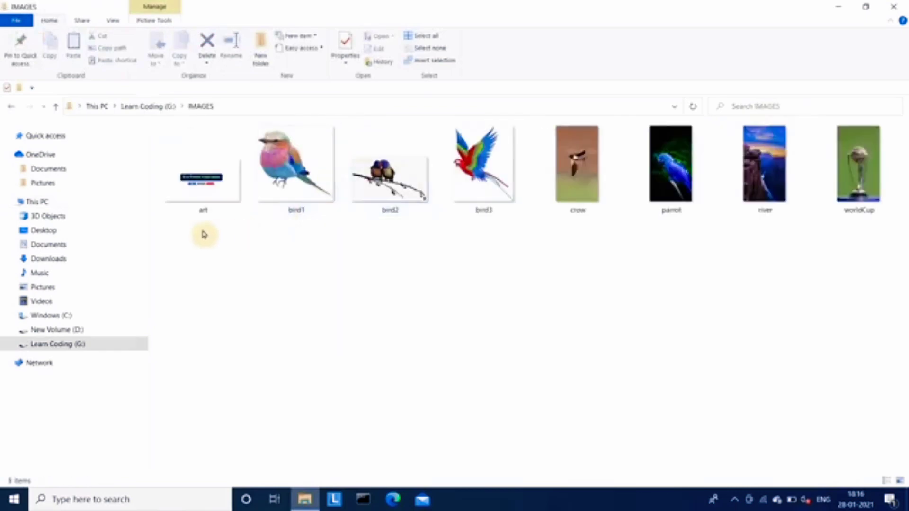
drag(200, 228, 464, 195)
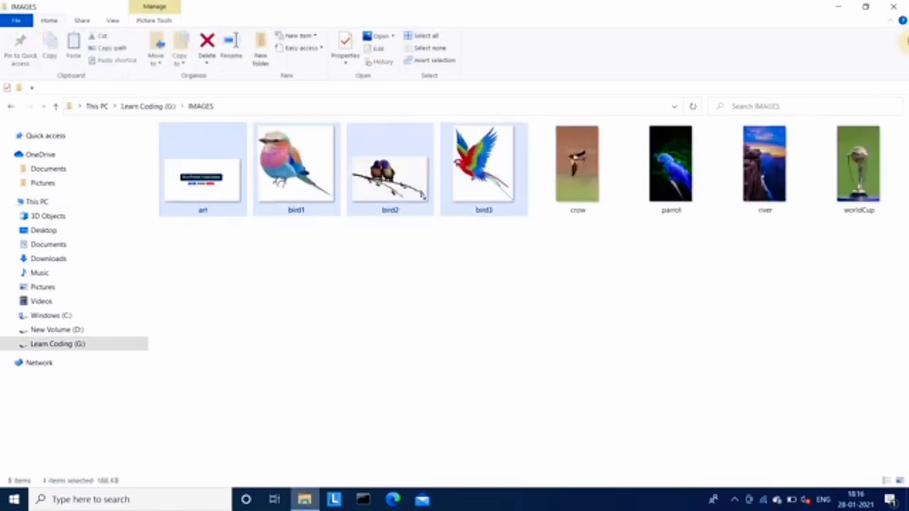
click(838, 7)
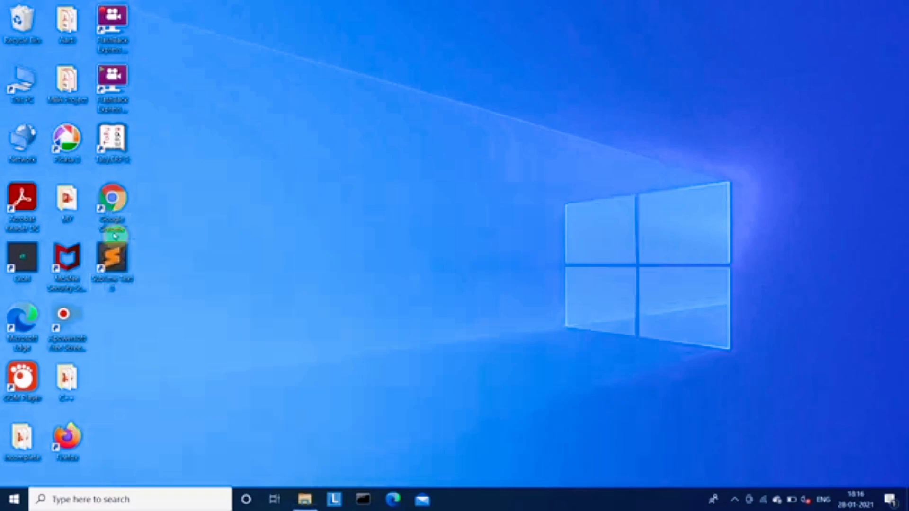
Step: Launch Chrome and search Google for 'png to pdf converter', finding png2pdf.com first
double_click(114, 235)
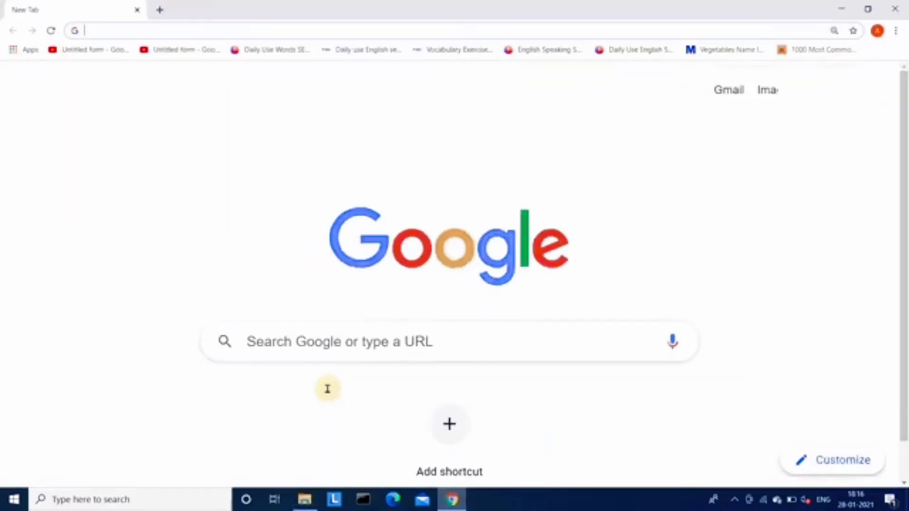
key(ctrl+minus)
click(341, 297)
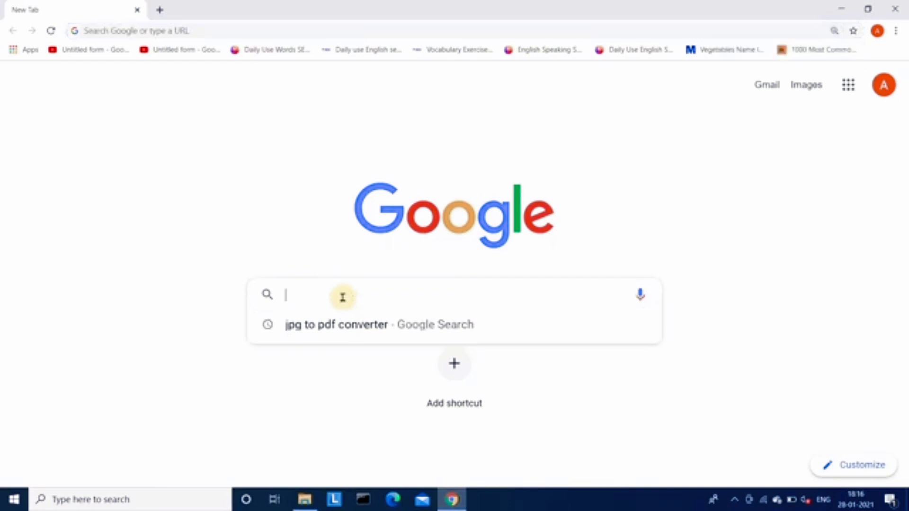
text(j)
text(p)
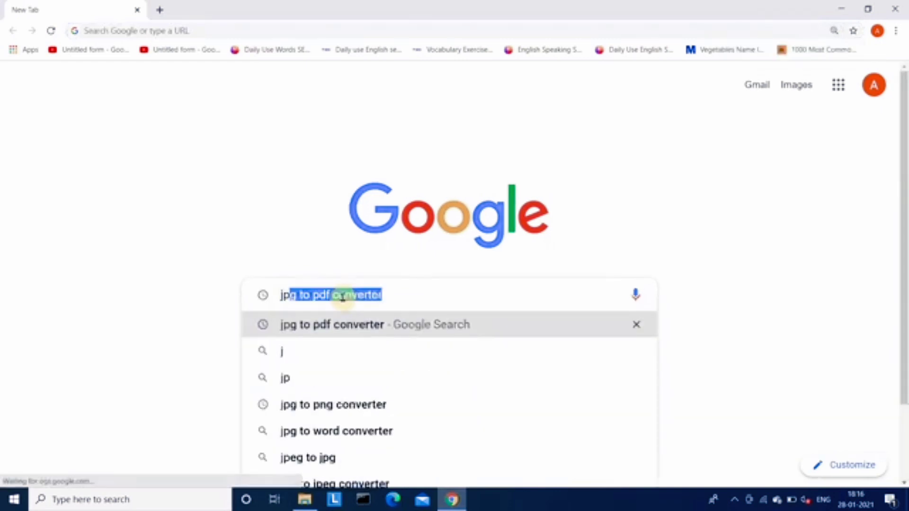
text(ng to )
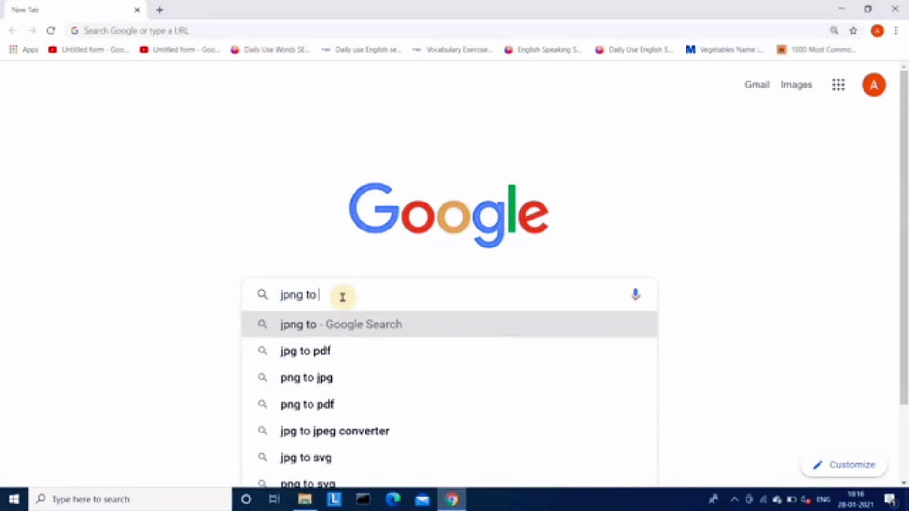
text(pdf)
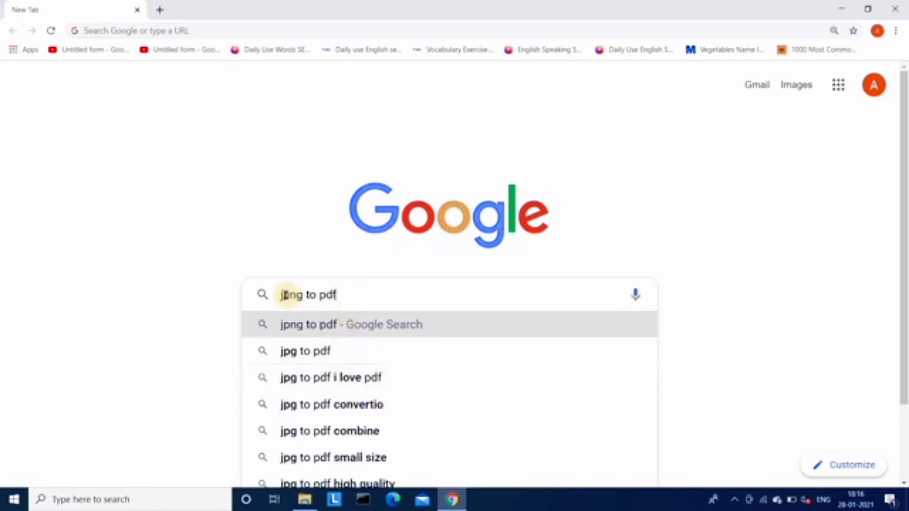
key(BackSpace)
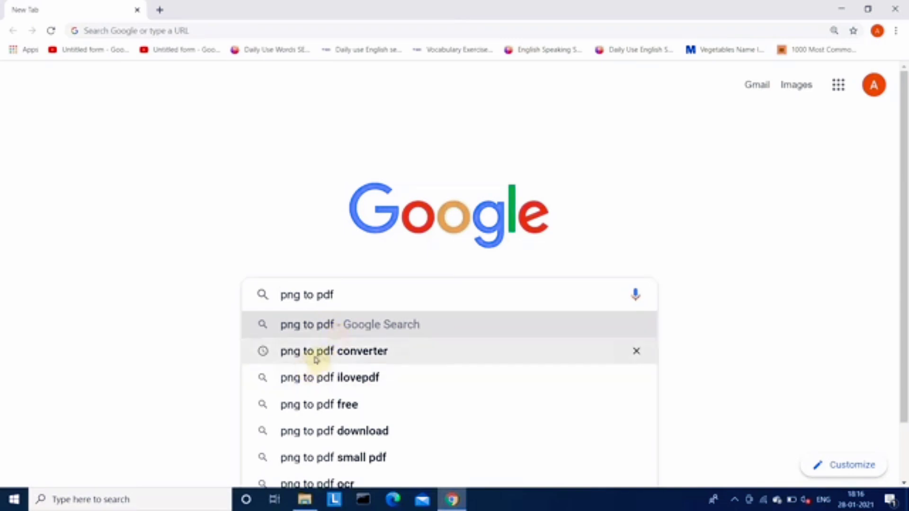
click(355, 352)
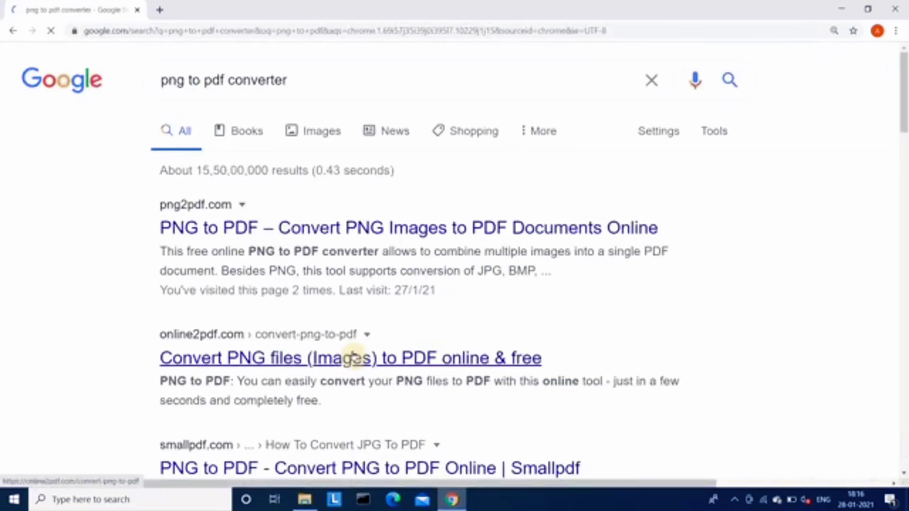
mouse_move(155, 227)
mouse_down()
mouse_move(209, 290)
mouse_move(165, 252)
mouse_up()
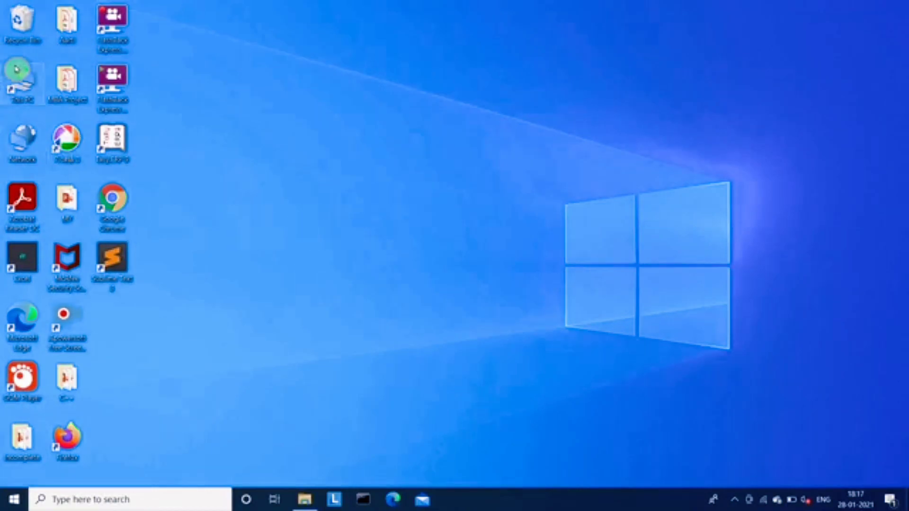
Step: Open BUILDING AN E-COM WEBSITE from Learn Coding (G:) > wordFiles in Word
double_click(20, 92)
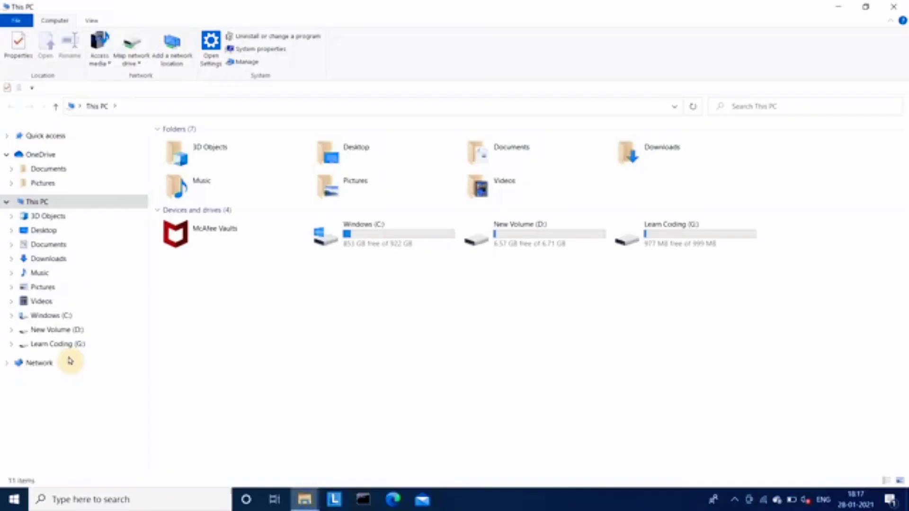
click(66, 345)
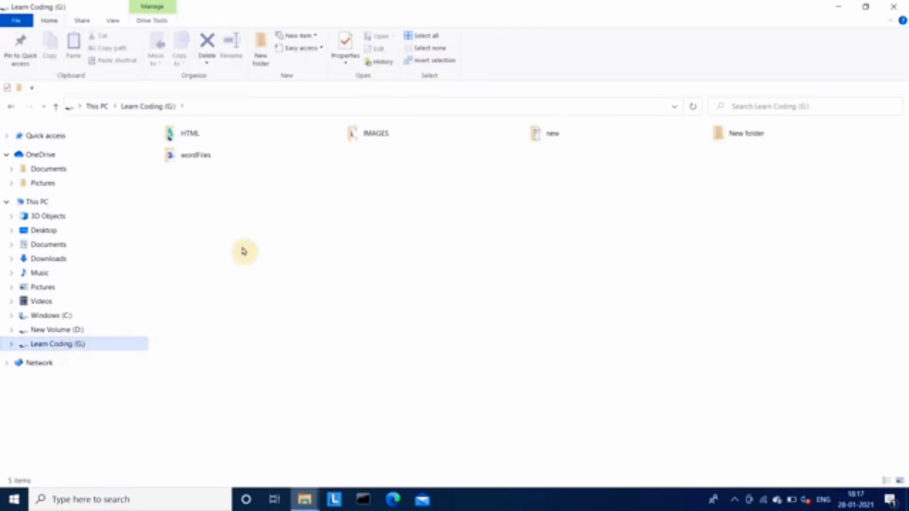
double_click(187, 156)
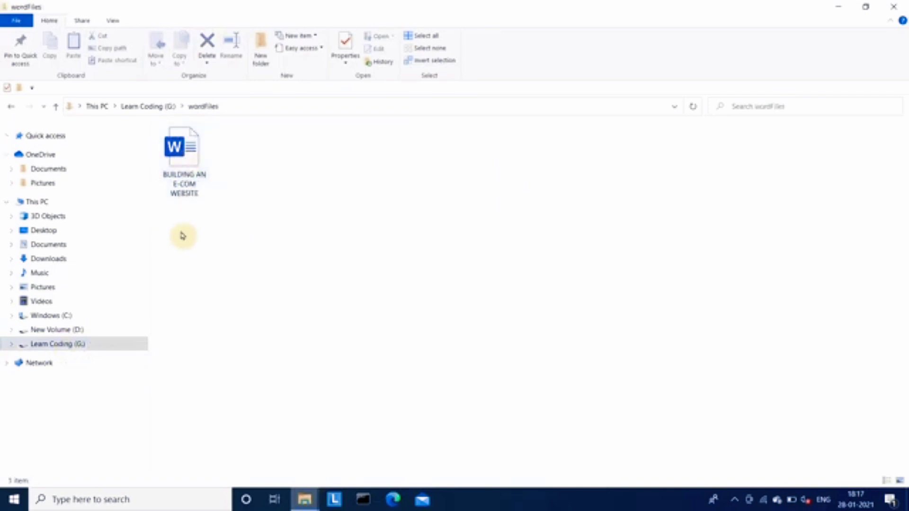
click(185, 158)
double_click(185, 158)
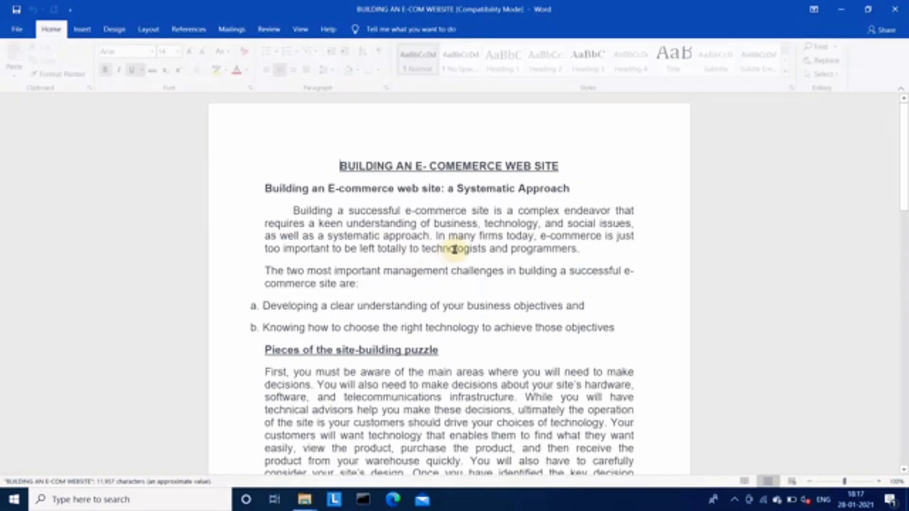
Step: Scroll through the 2191-word BUILDING AN E-COM WEBSITE document, then close Word
scroll(449, 258, down, 5)
scroll(449, 258, down, 2)
scroll(463, 258, down, 9)
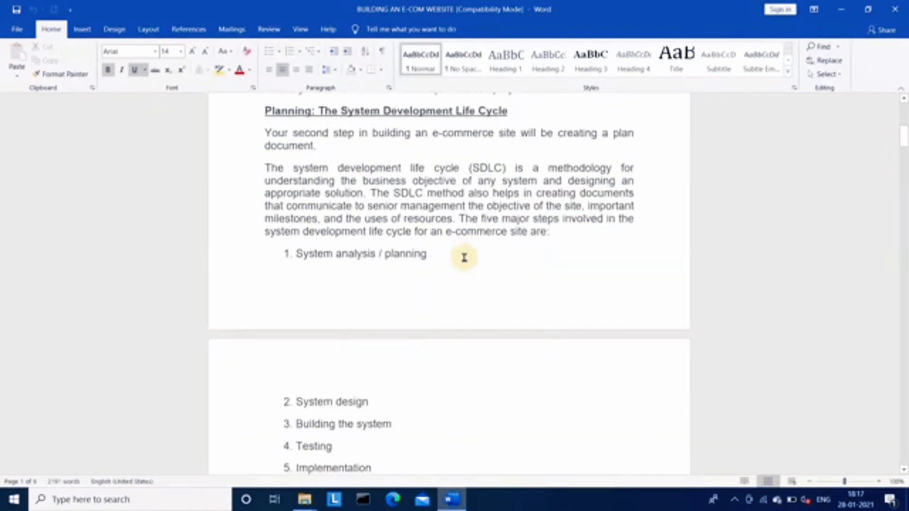
scroll(463, 258, down, 8)
scroll(463, 258, down, 2)
scroll(464, 257, down, 9)
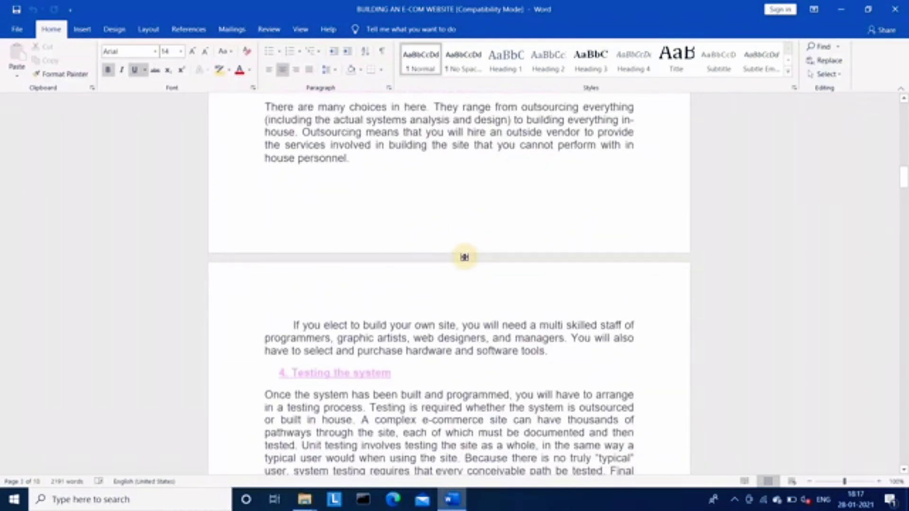
click(894, 9)
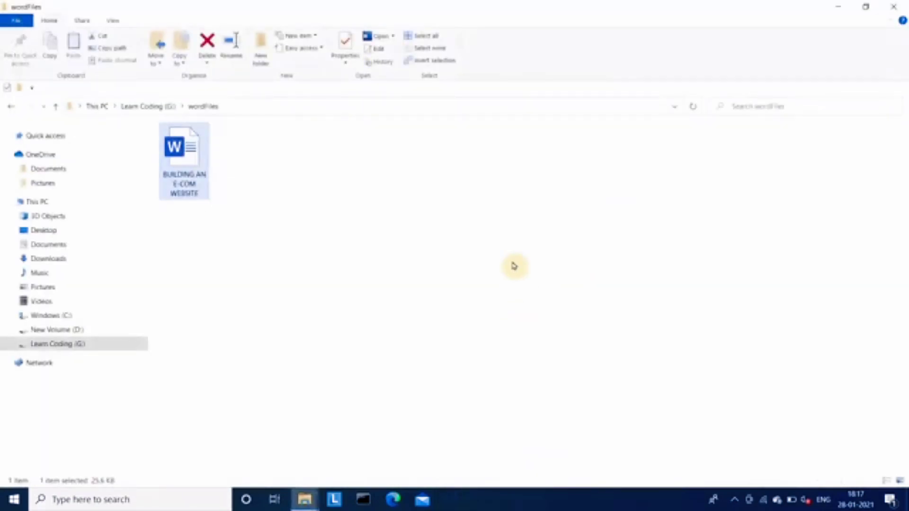
Step: Close File Explorer, launch Chrome and search Google for 'word to ppt converter'
click(894, 7)
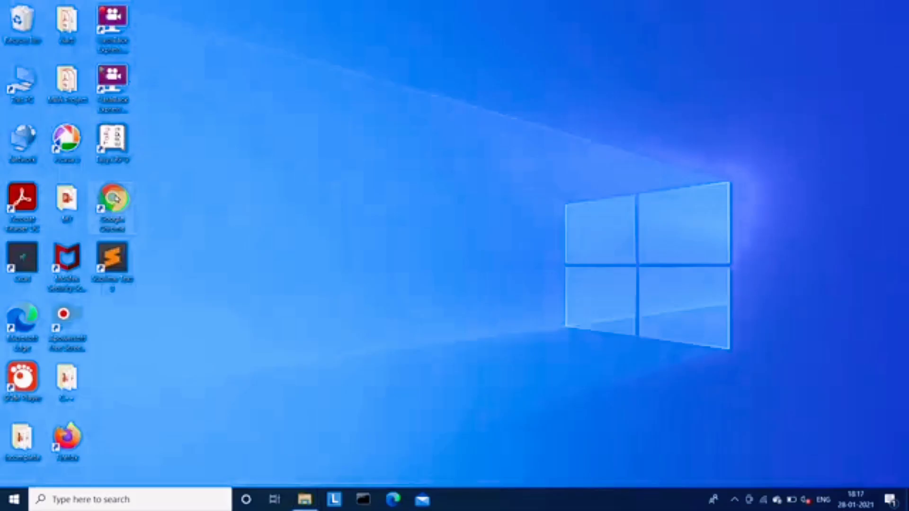
double_click(115, 197)
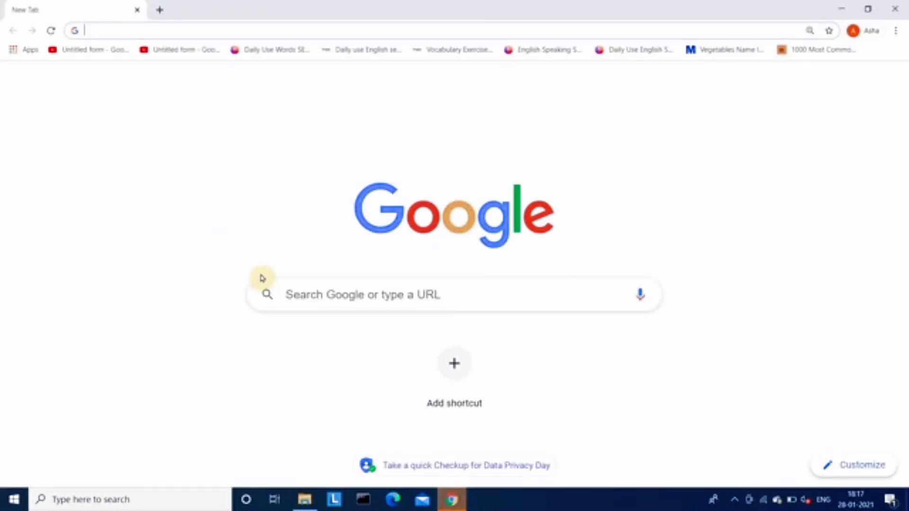
click(367, 300)
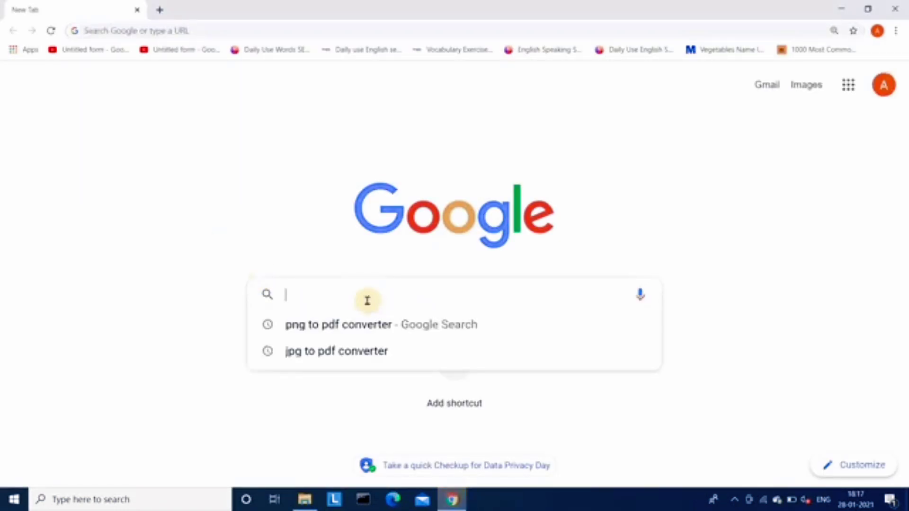
text(word )
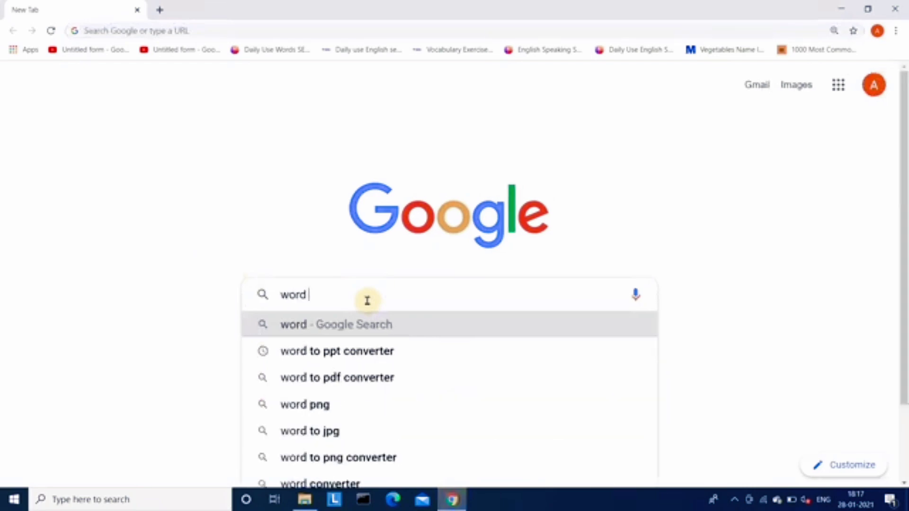
text(to ppt)
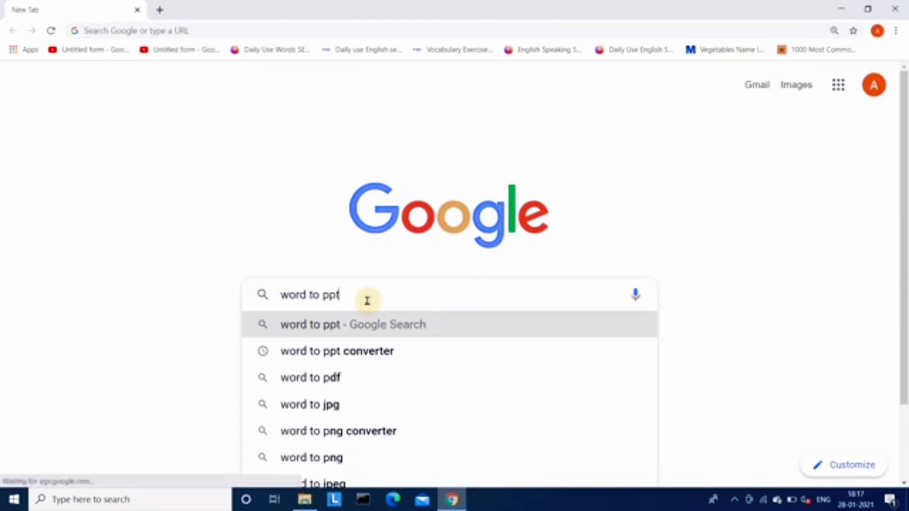
click(378, 353)
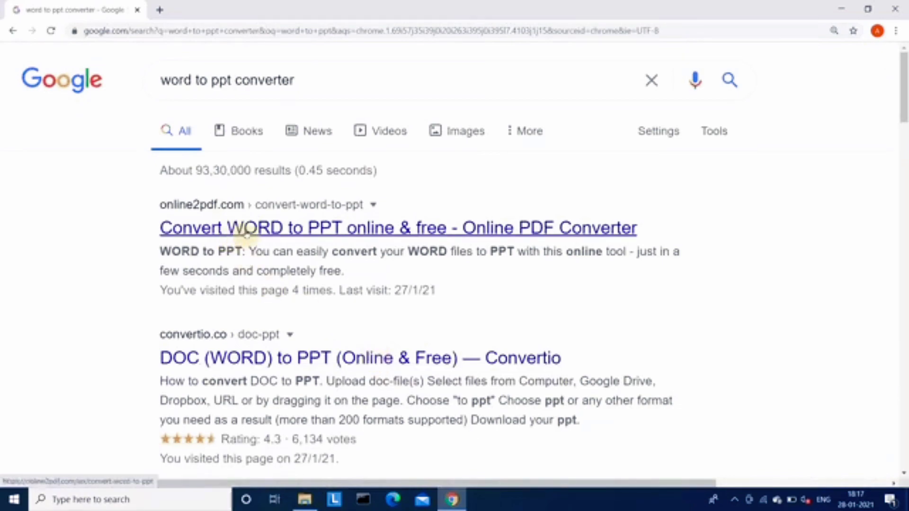
Step: On Online2PDF's Word to PPT page, upload BUILDING AN E-COM WEBSITE.docx from Learn Coding (G:) > wordFiles
click(251, 229)
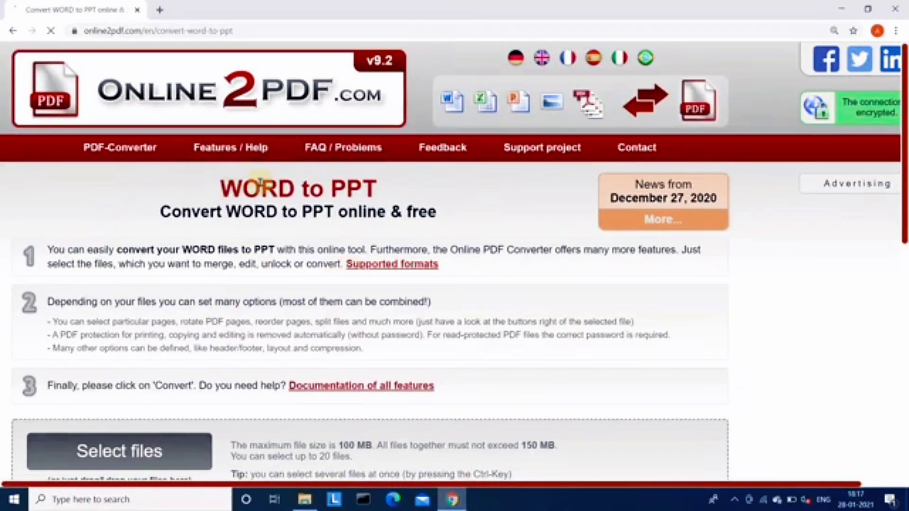
scroll(254, 229, down, 3)
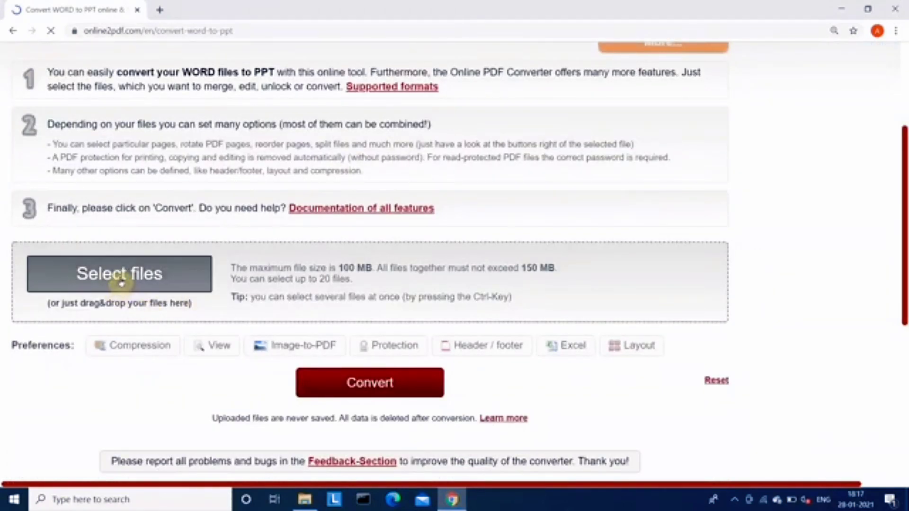
click(124, 279)
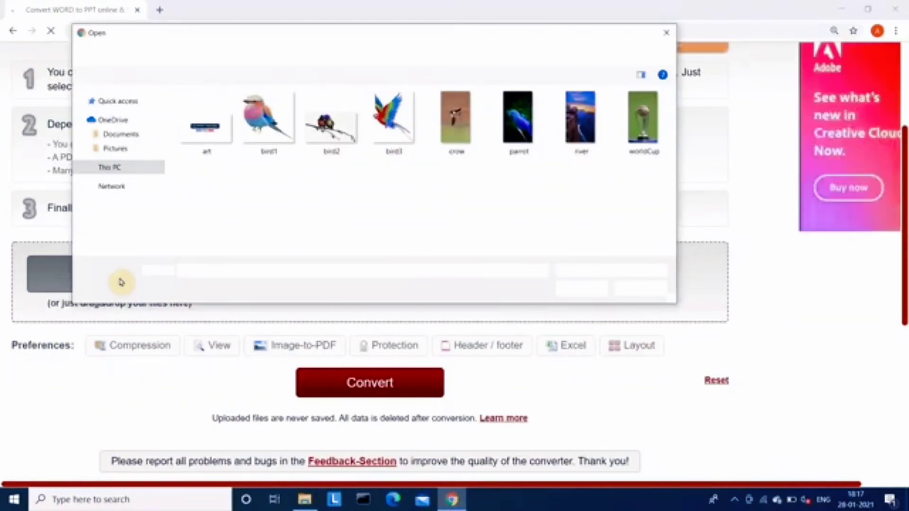
click(122, 239)
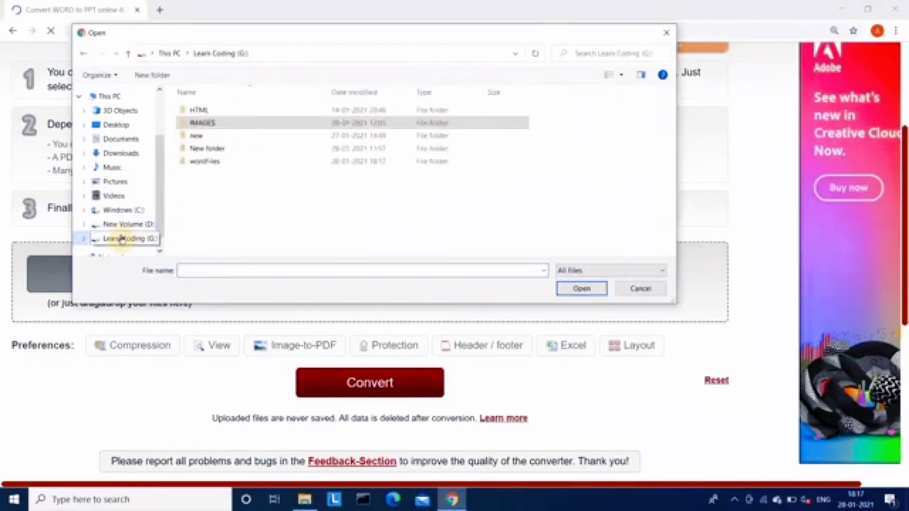
double_click(208, 161)
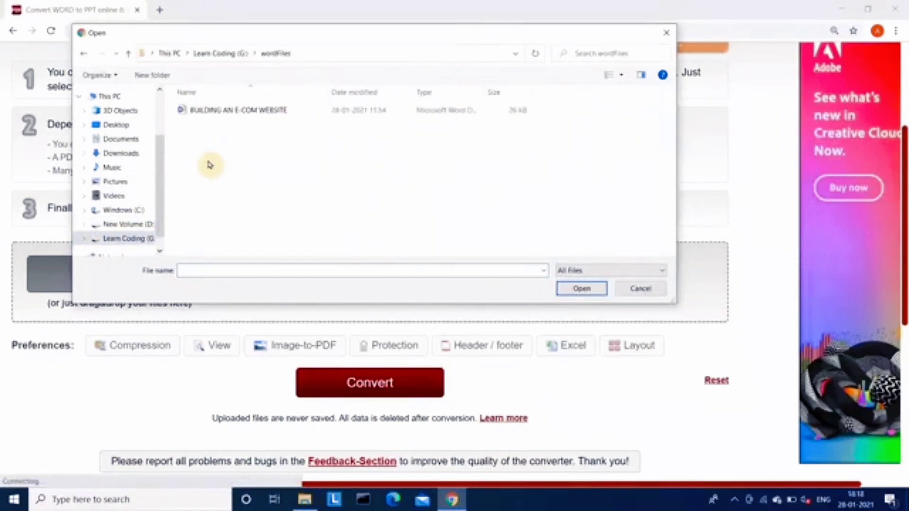
click(238, 112)
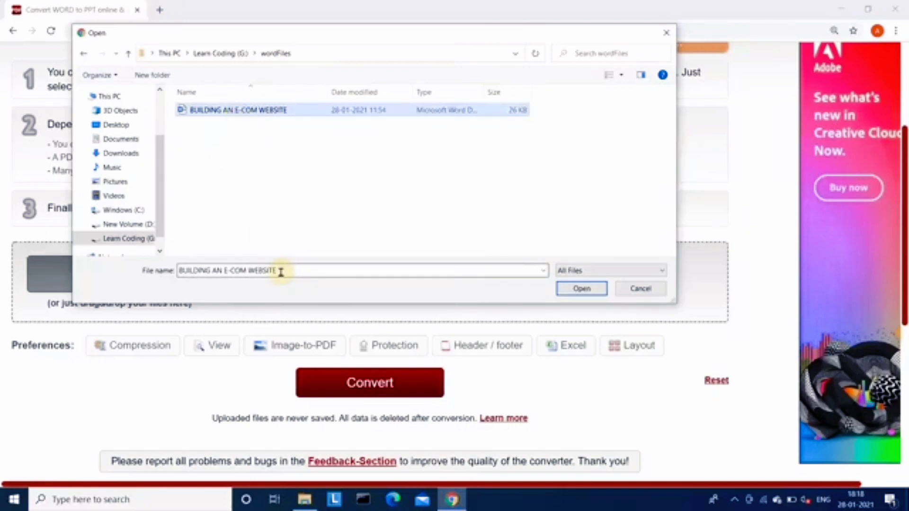
click(568, 291)
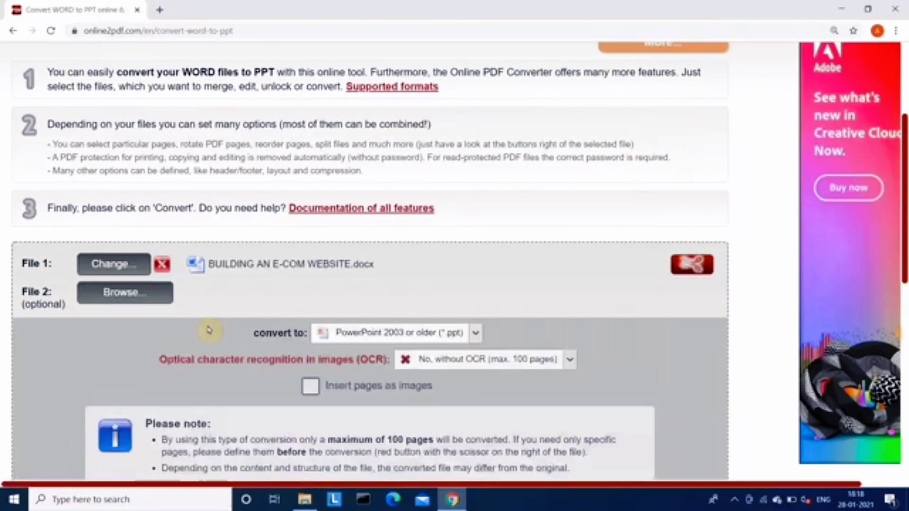
Step: Pick PowerPoint 2007-2019 (*.pptx) in the convert-to dropdown instead of PowerPoint 2003 (*.ppt)
scroll(569, 326, down, 2)
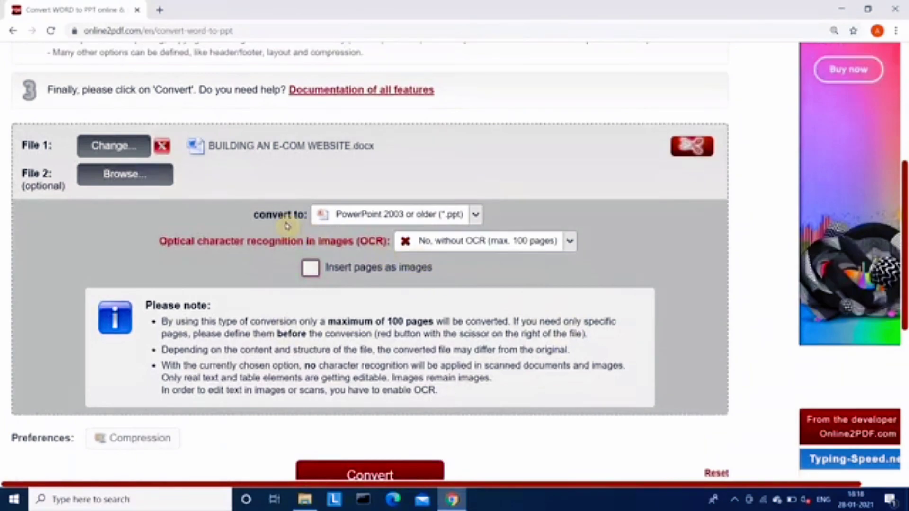
click(475, 216)
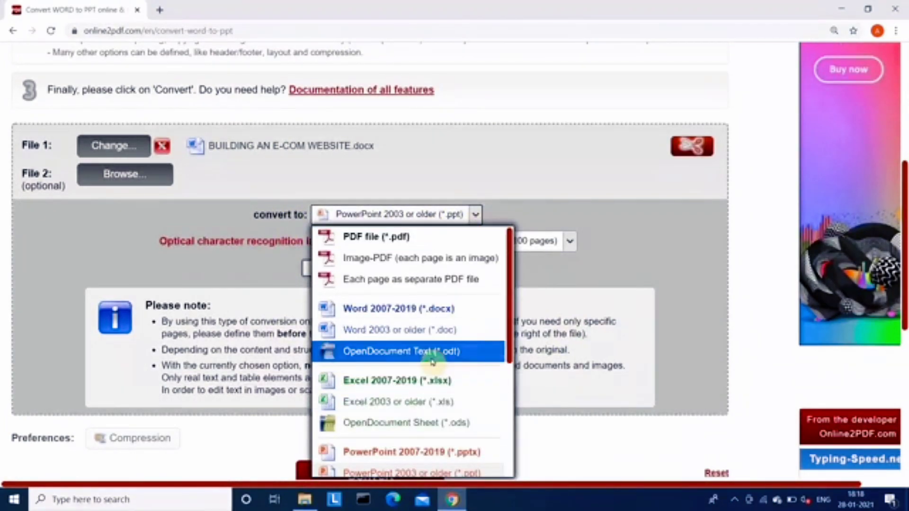
scroll(432, 362, down, 1)
scroll(429, 354, down, 2)
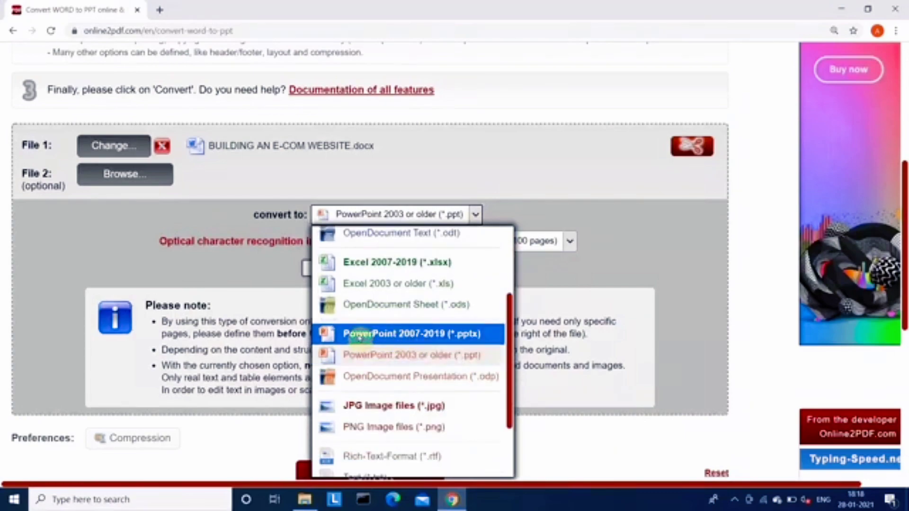
click(420, 335)
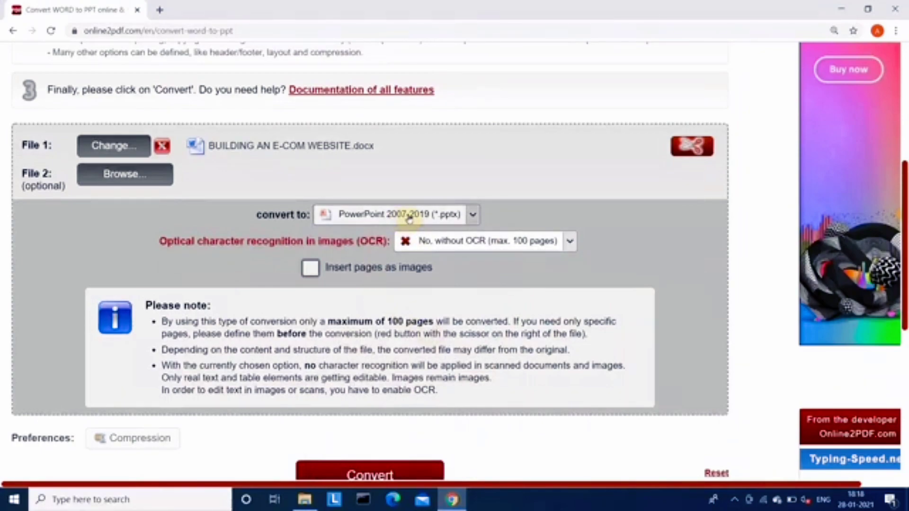
scroll(393, 218, down, 3)
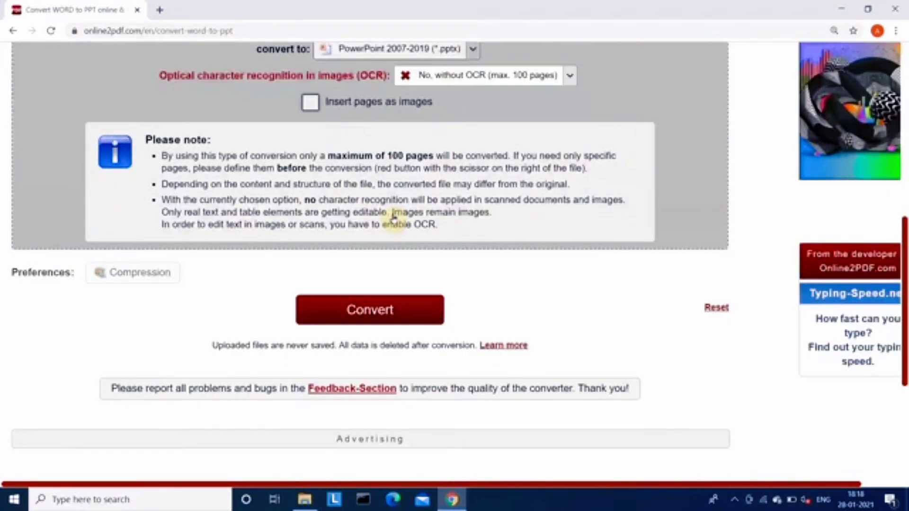
scroll(395, 223, down, 1)
Step: Run the Word-to-PowerPoint conversion and let the BUILDING AN E-COM WEBSITE file download
click(362, 240)
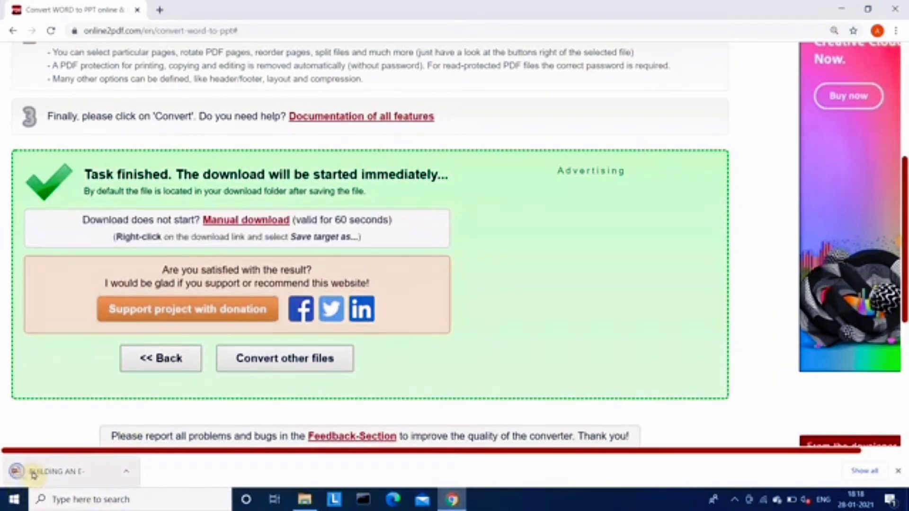
Step: Minimize Chrome and open BUILDING AN E-COM WEBSITE from This PC's Downloads folder
click(841, 8)
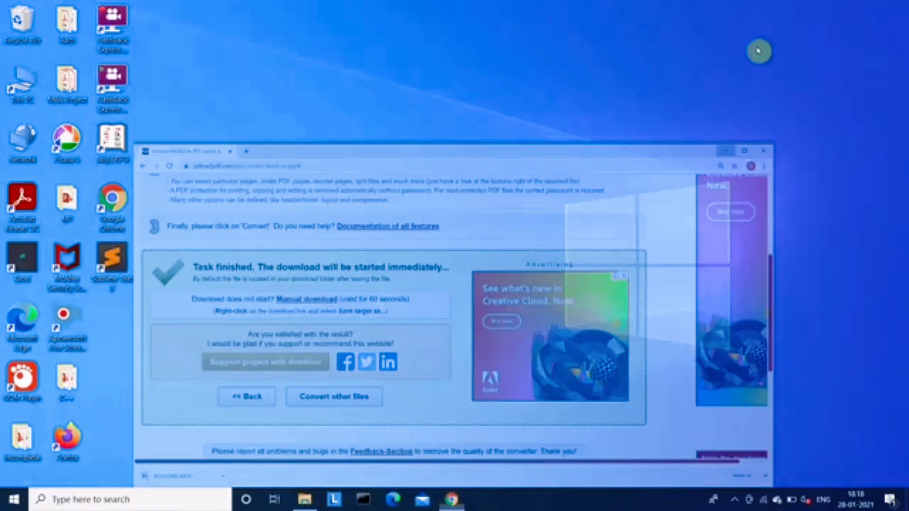
double_click(22, 83)
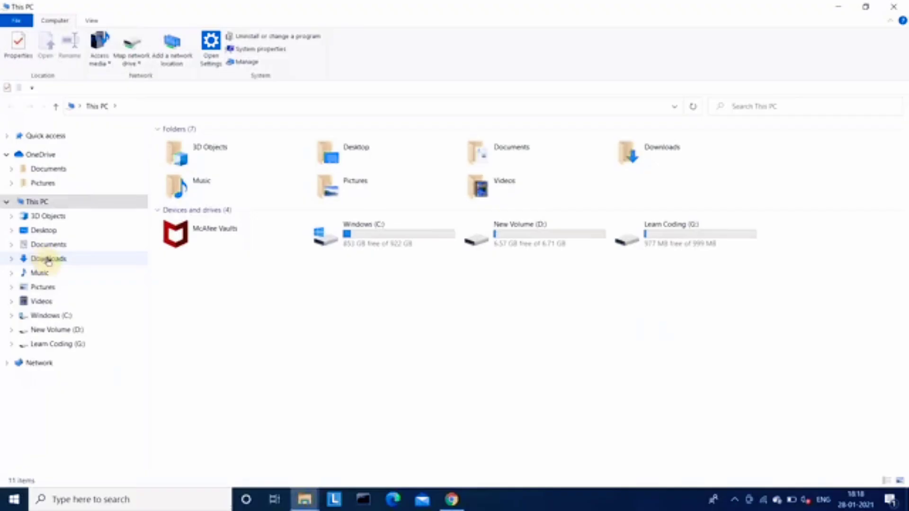
click(48, 259)
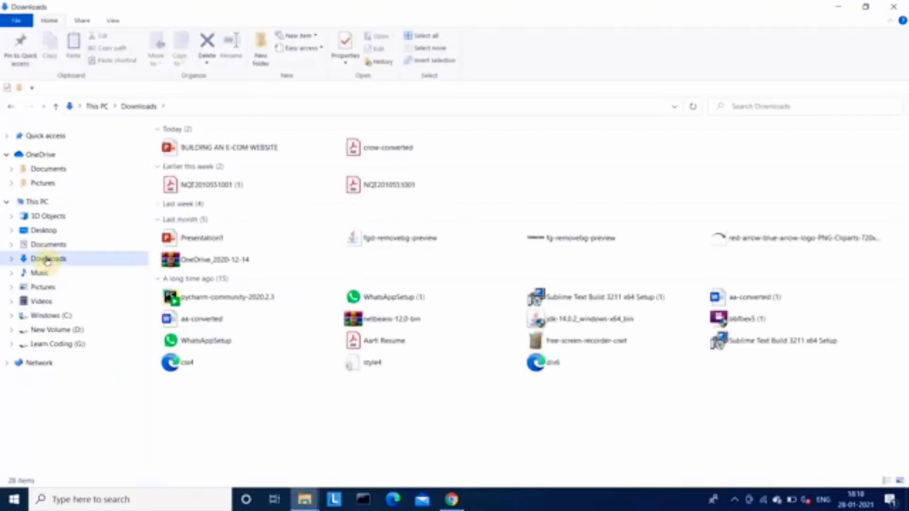
double_click(221, 150)
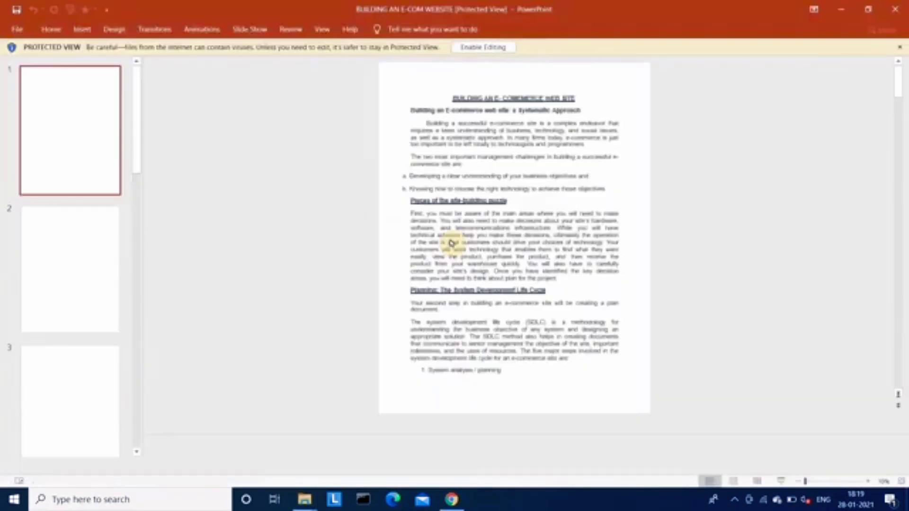
Step: Scroll through the ten converted slides, then minimize PowerPoint and File Explorer
scroll(61, 253, down, 5)
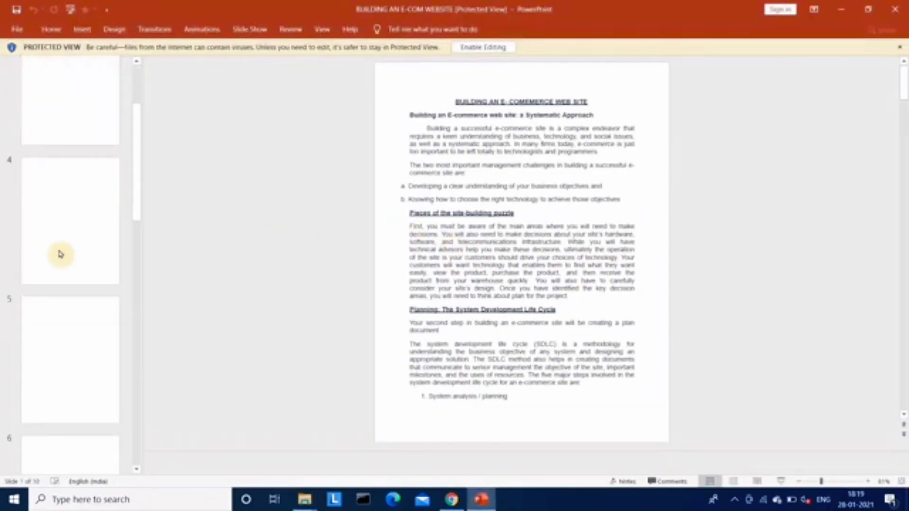
scroll(61, 254, down, 5)
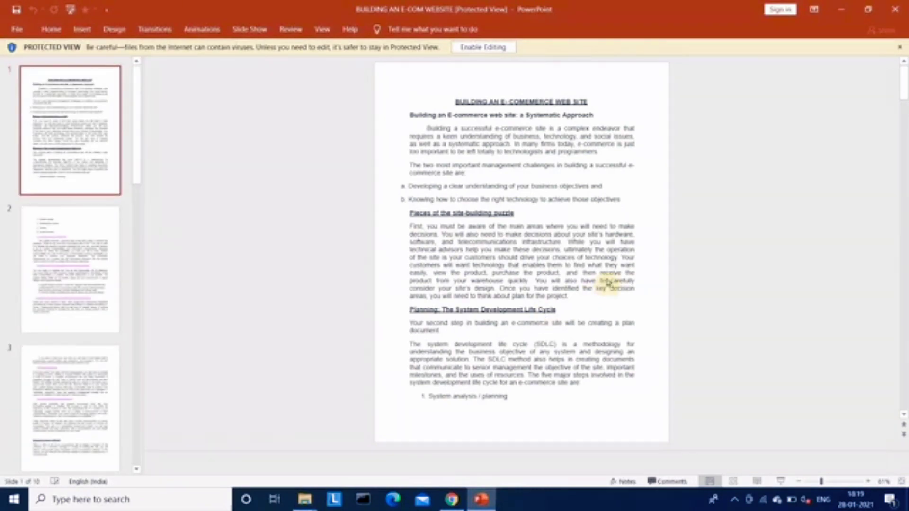
click(842, 9)
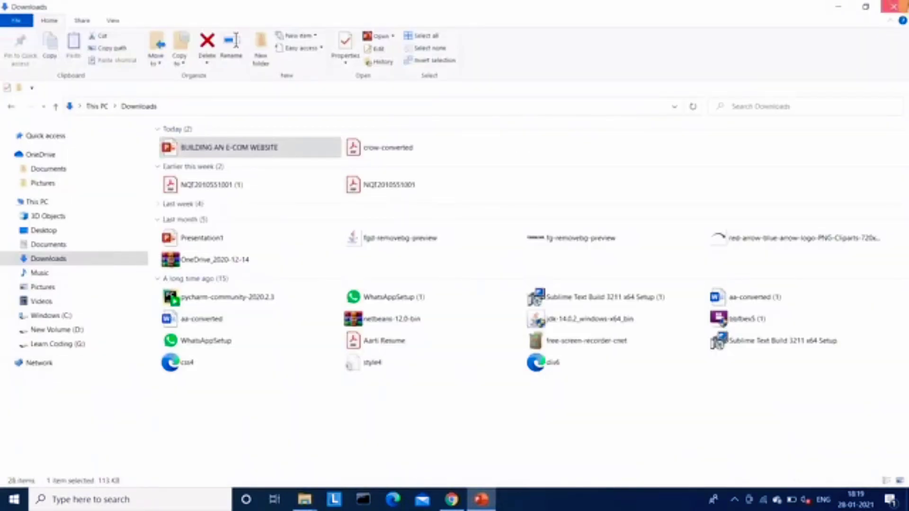
click(895, 5)
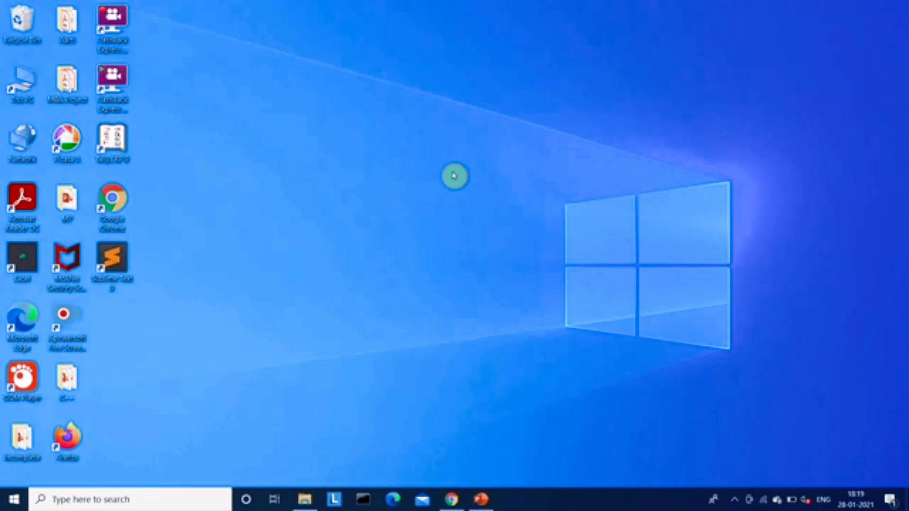
Step: Restore Chrome, open a new Google tab beside Online2PDF, then minimize the browser
click(451, 499)
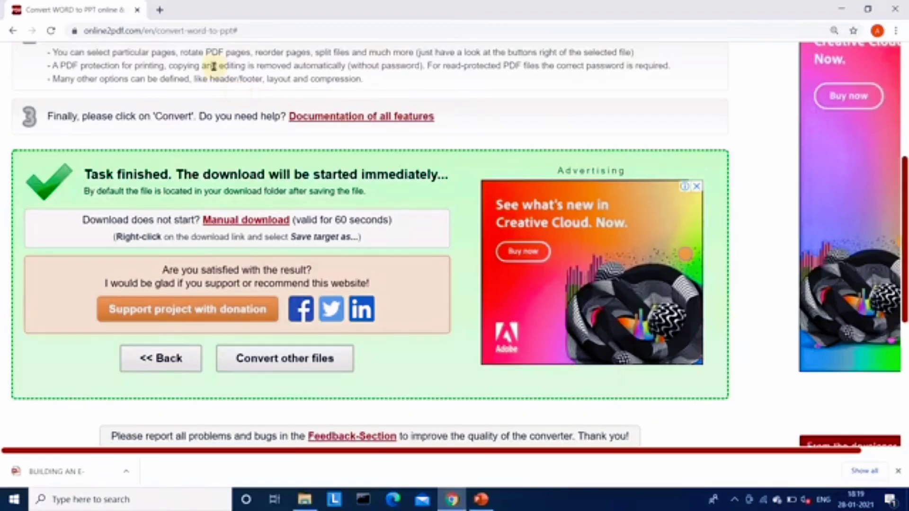
key(ctrl+t)
click(355, 299)
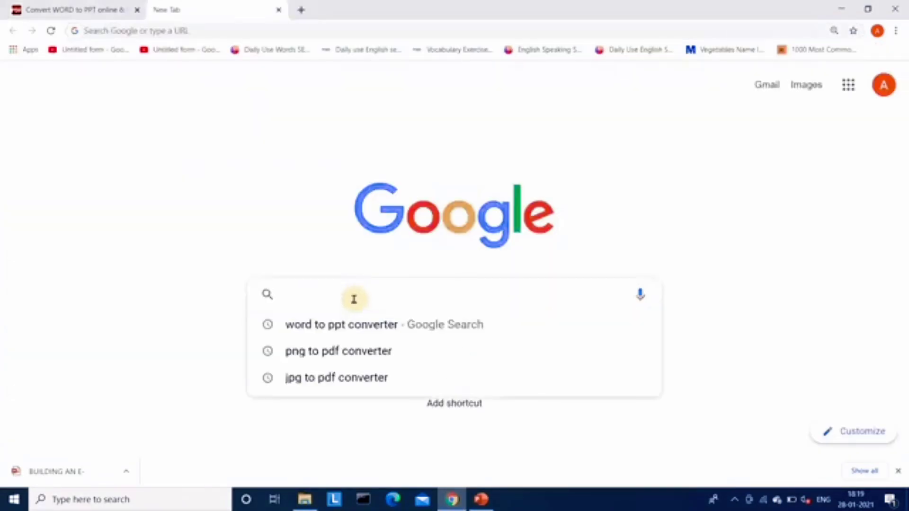
click(840, 9)
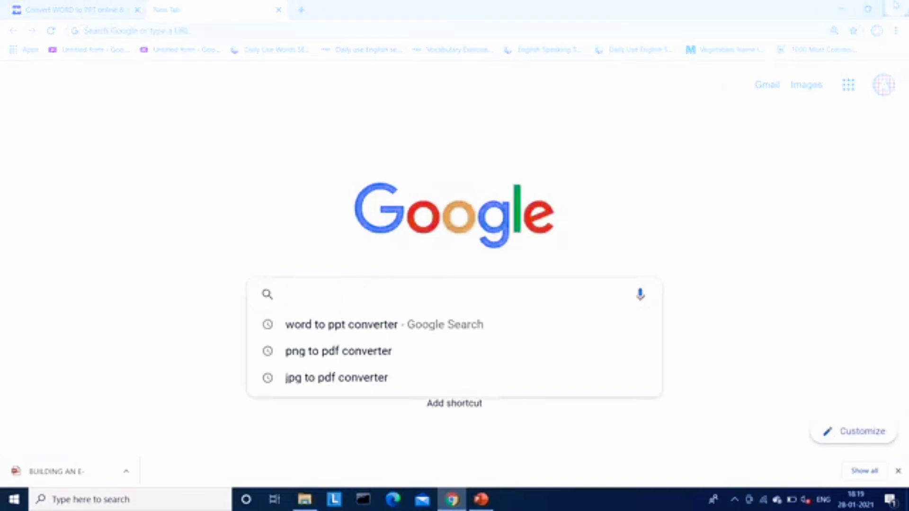